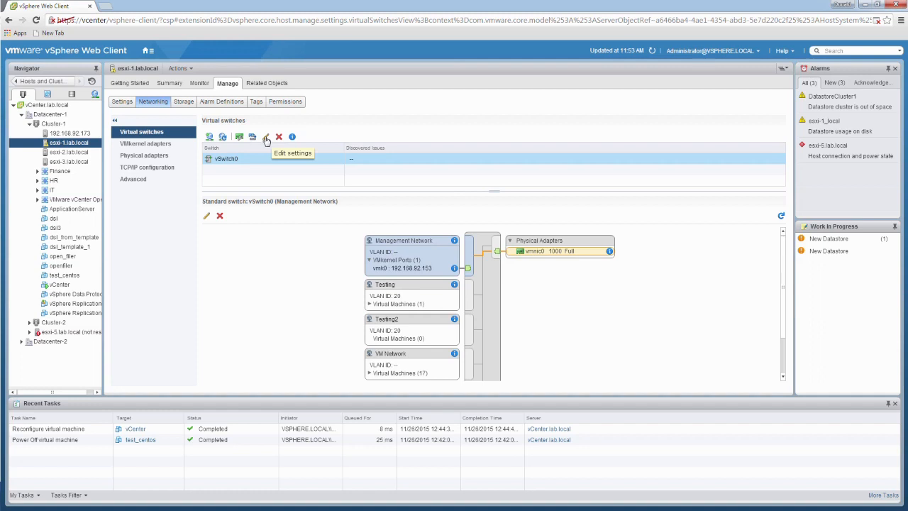
Review the security, traffic shaping, and teaming and failover settings of vSwitch0, and close them without changes
{"action": "left_click", "coordinate": [266, 138]}
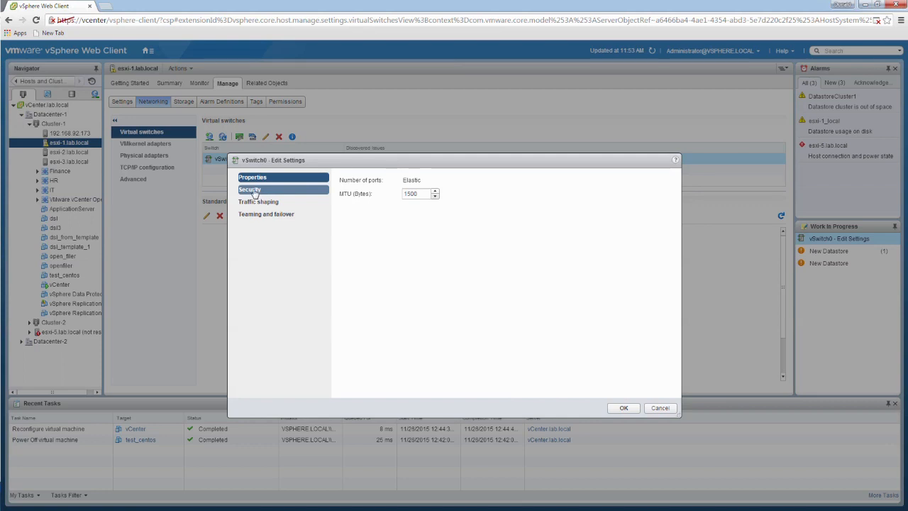
{"action": "left_click", "coordinate": [253, 192]}
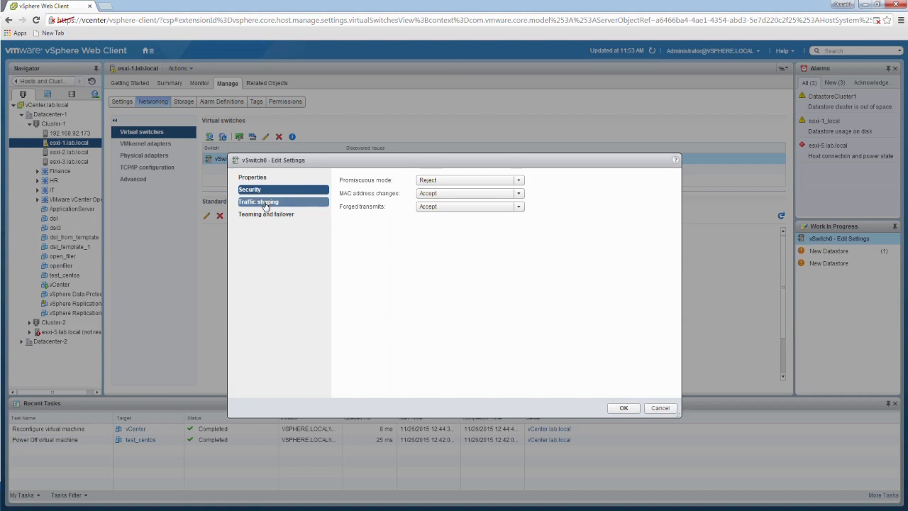
{"action": "left_click", "coordinate": [265, 204]}
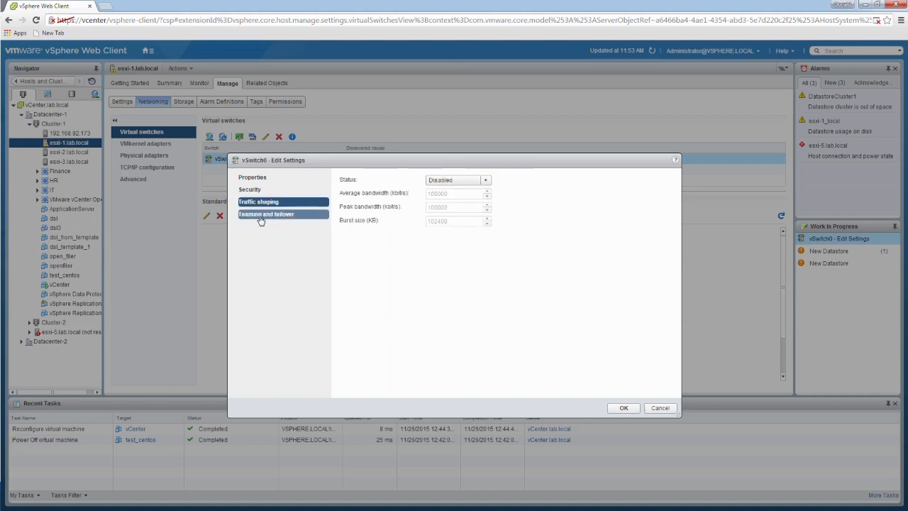
{"action": "left_click", "coordinate": [261, 220]}
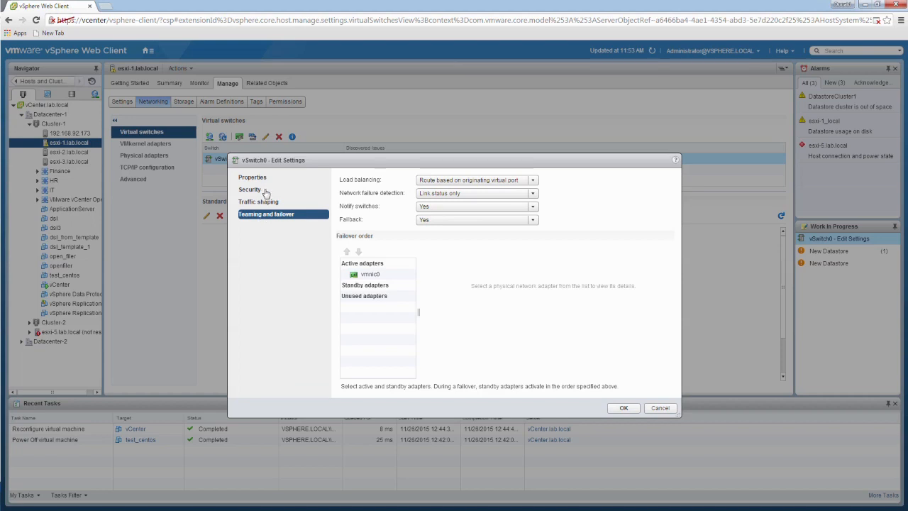
{"action": "left_click", "coordinate": [260, 190]}
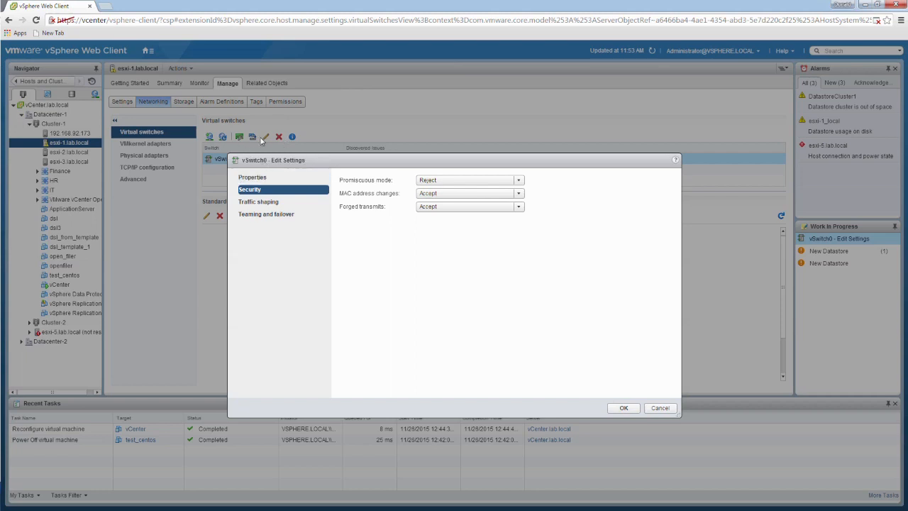
{"action": "left_click", "coordinate": [660, 408]}
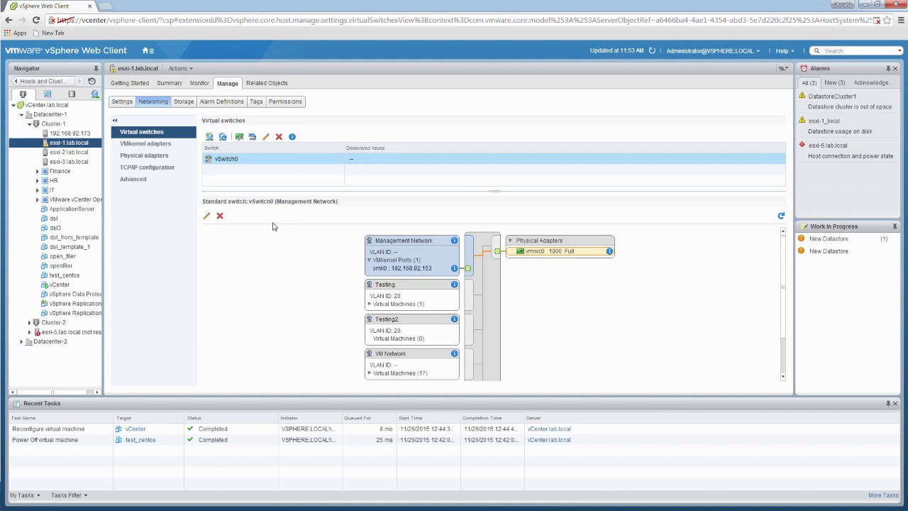
Try overriding promiscuous mode in the security settings of the Testing port group, and discard the change
{"action": "left_click", "coordinate": [389, 287]}
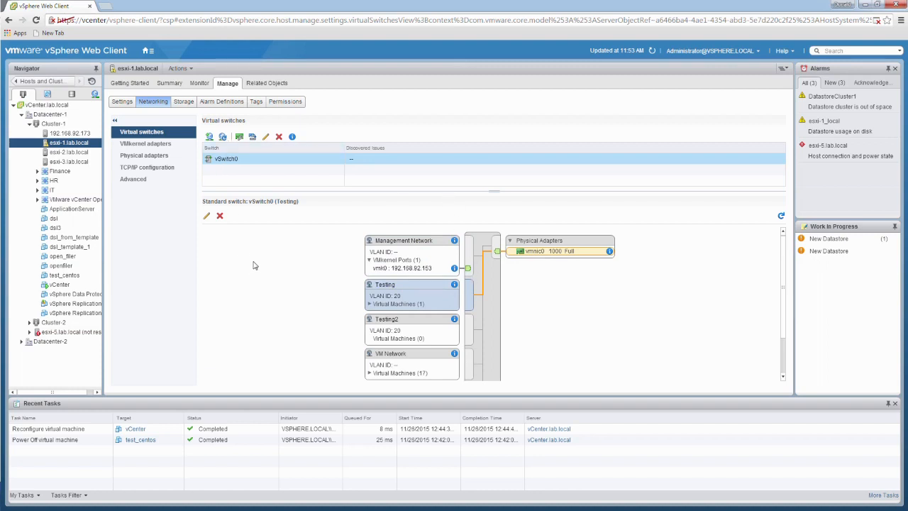
{"action": "left_click", "coordinate": [207, 217]}
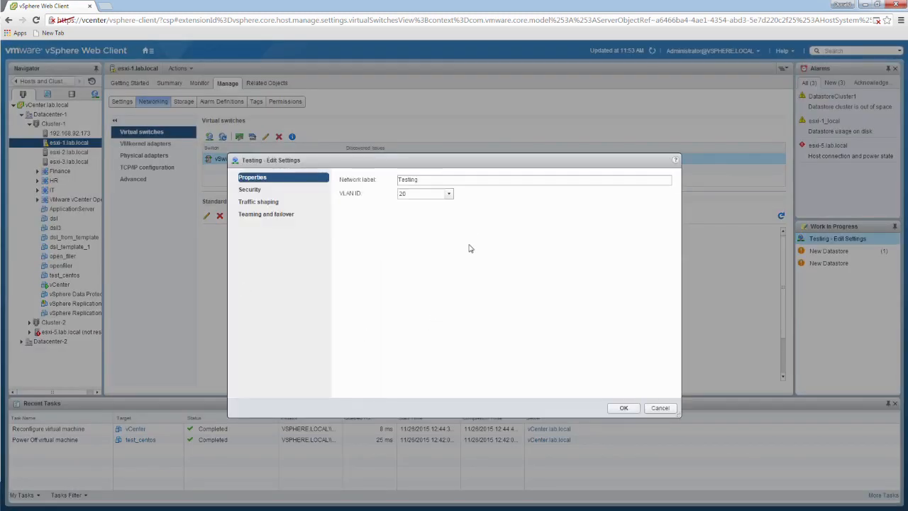
{"action": "left_click", "coordinate": [262, 195]}
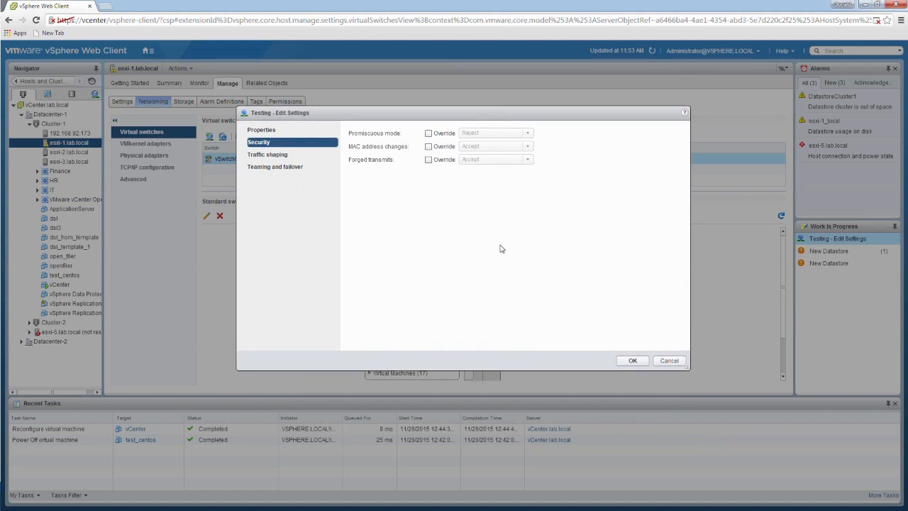
{"action": "left_click", "coordinate": [429, 134]}
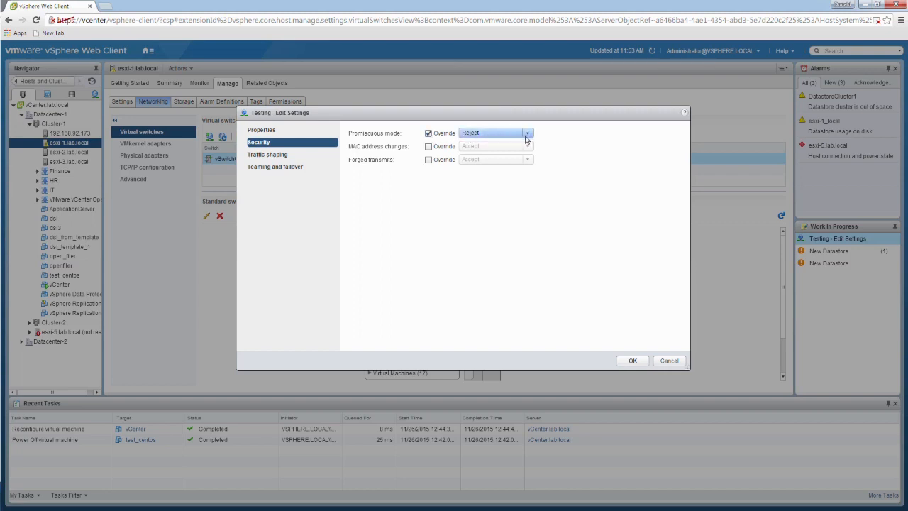
{"action": "left_click_drag", "start_coordinate": [518, 117], "coordinate": [496, 160]}
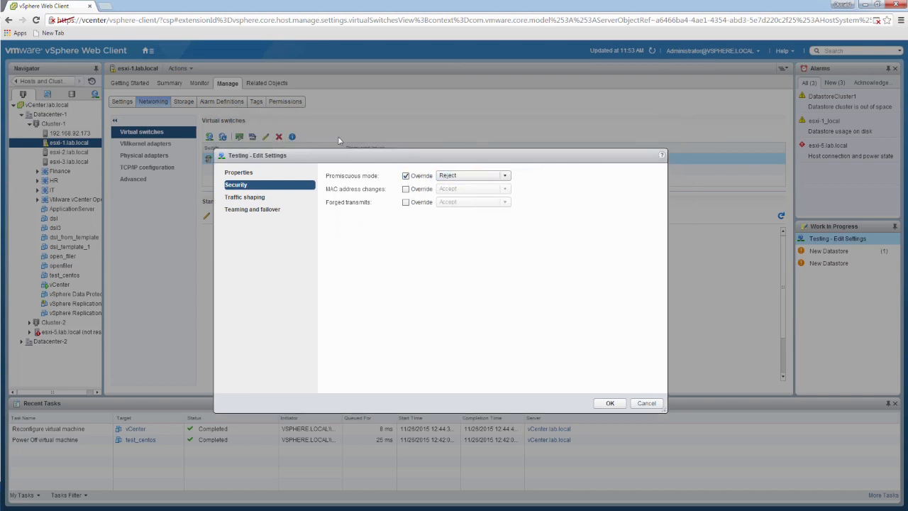
{"action": "left_click", "coordinate": [646, 403]}
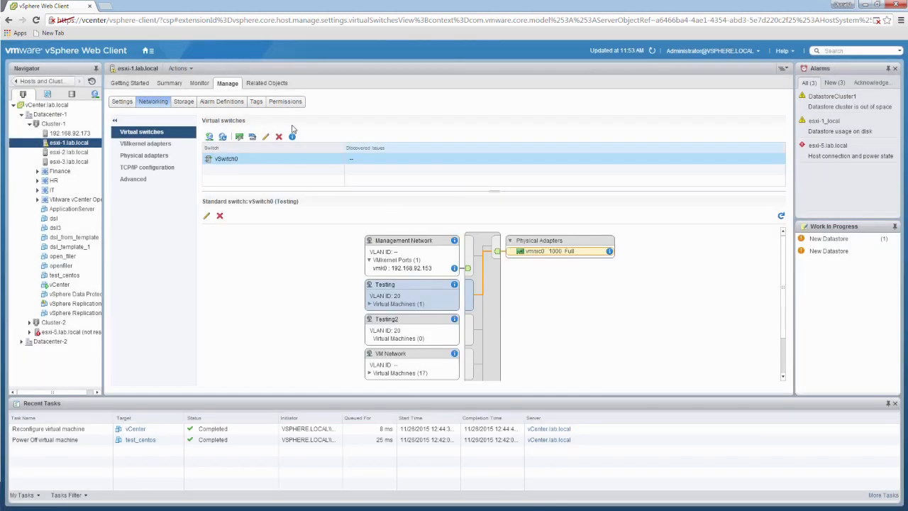
Examine the promiscuous mode and MAC address changes options in vSwitch0's security settings, and close them without changes
{"action": "left_click", "coordinate": [267, 137]}
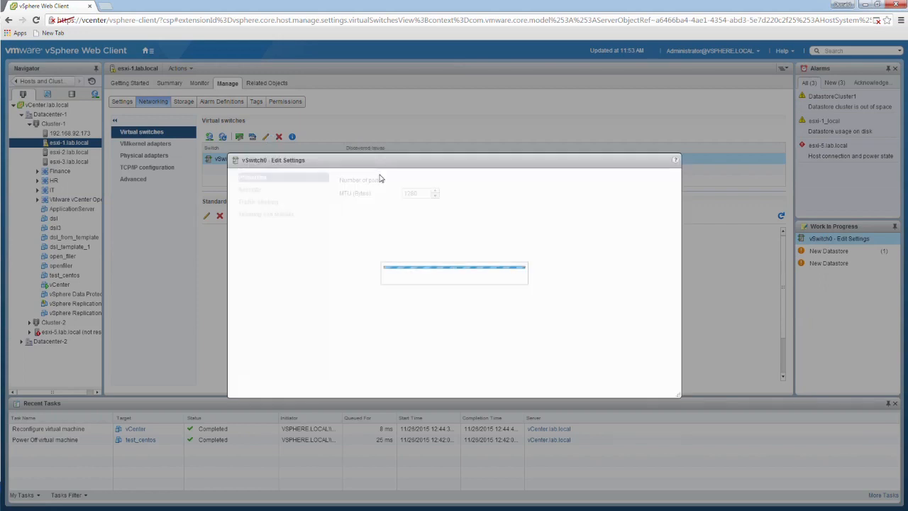
{"action": "left_click", "coordinate": [252, 190]}
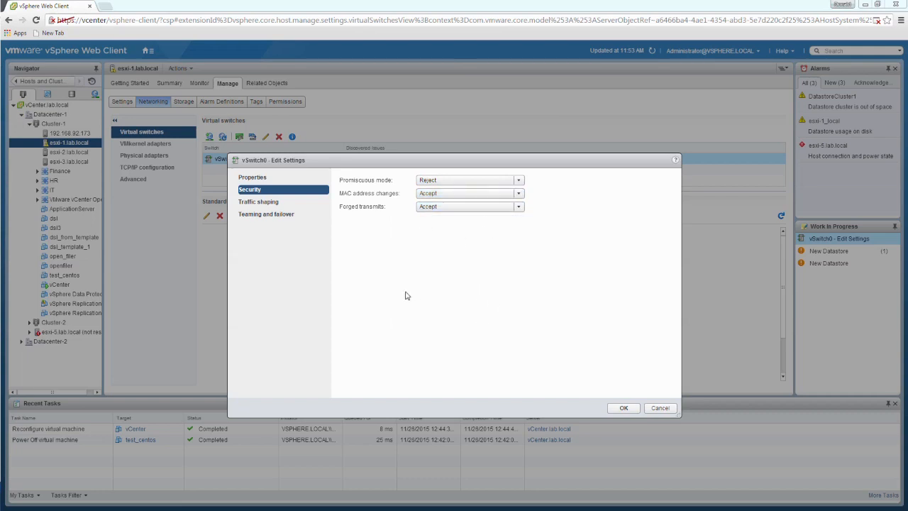
{"action": "left_click", "coordinate": [520, 181]}
{"action": "left_click", "coordinate": [507, 273]}
{"action": "left_click", "coordinate": [489, 196]}
{"action": "left_click", "coordinate": [449, 258]}
{"action": "left_click", "coordinate": [660, 409]}
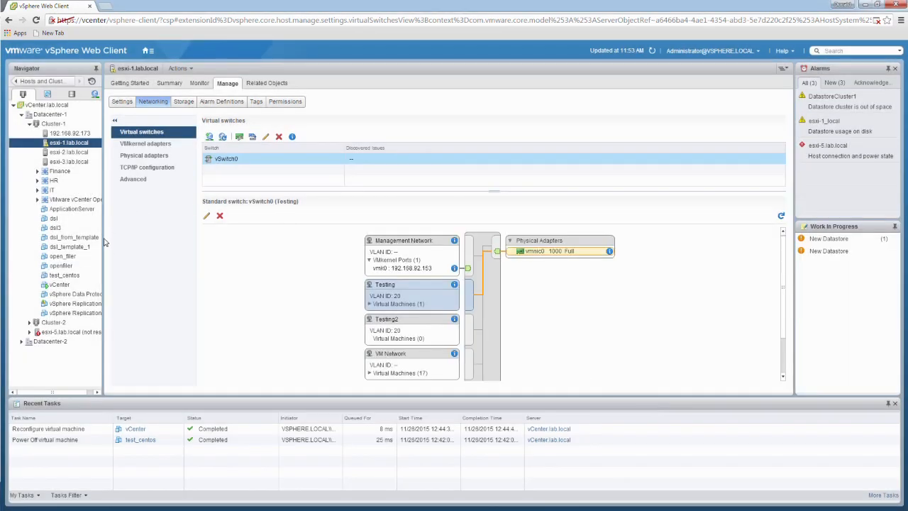
Disconnect Network adapter 2 in the settings of the vCenter virtual machine and save the change
{"action": "left_click", "coordinate": [62, 287]}
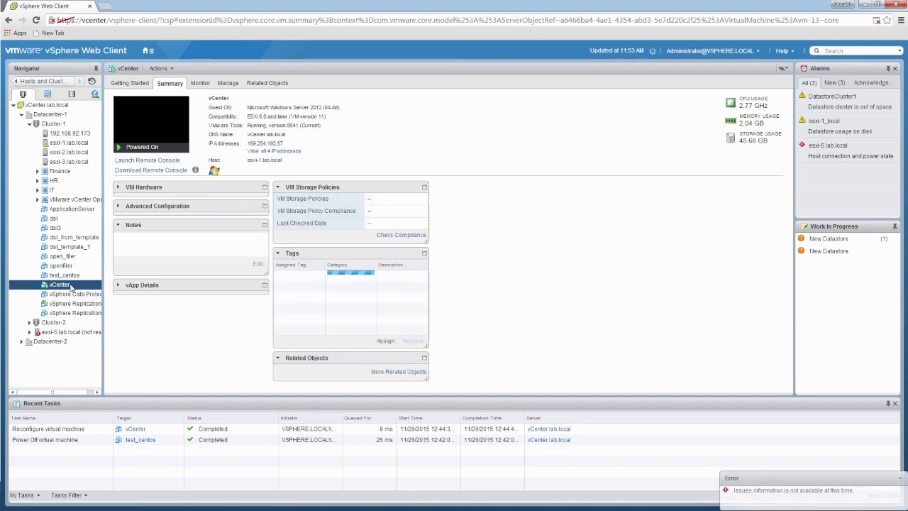
{"action": "right_click", "coordinate": [71, 287]}
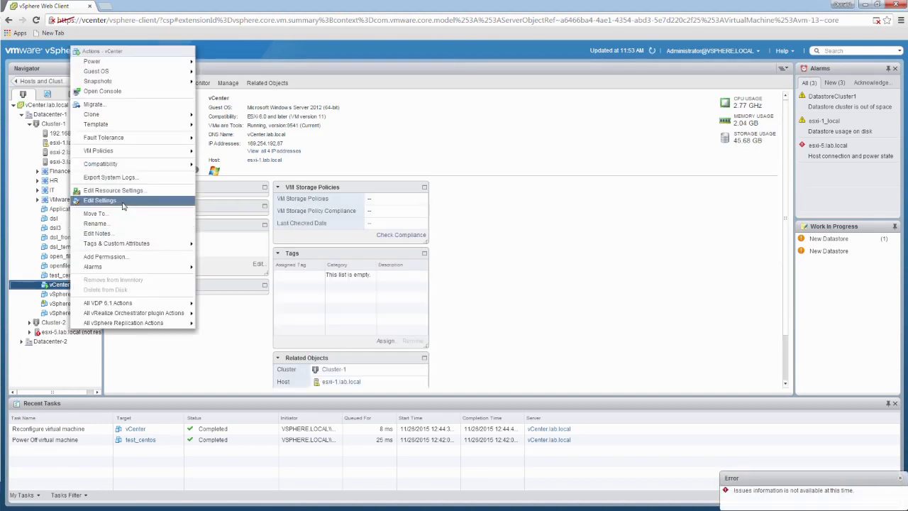
{"action": "left_click", "coordinate": [100, 200]}
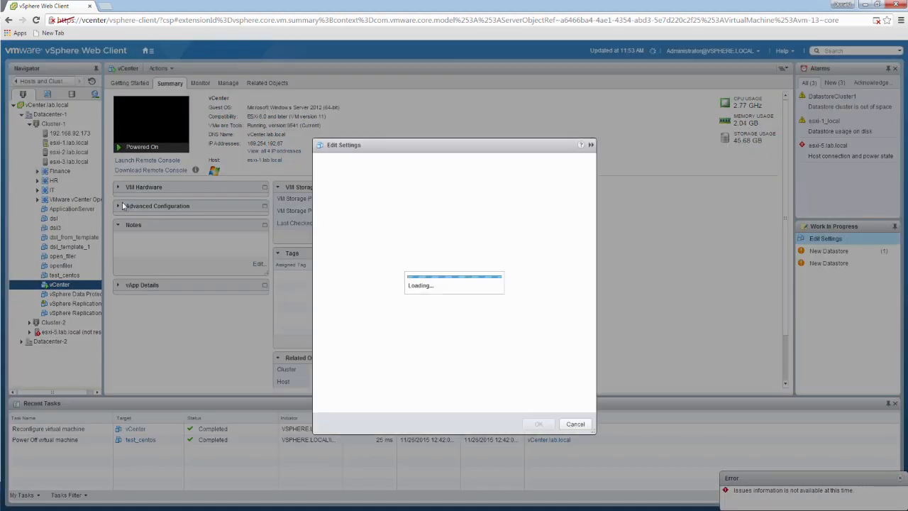
{"action": "left_click_drag", "start_coordinate": [442, 149], "coordinate": [443, 87]}
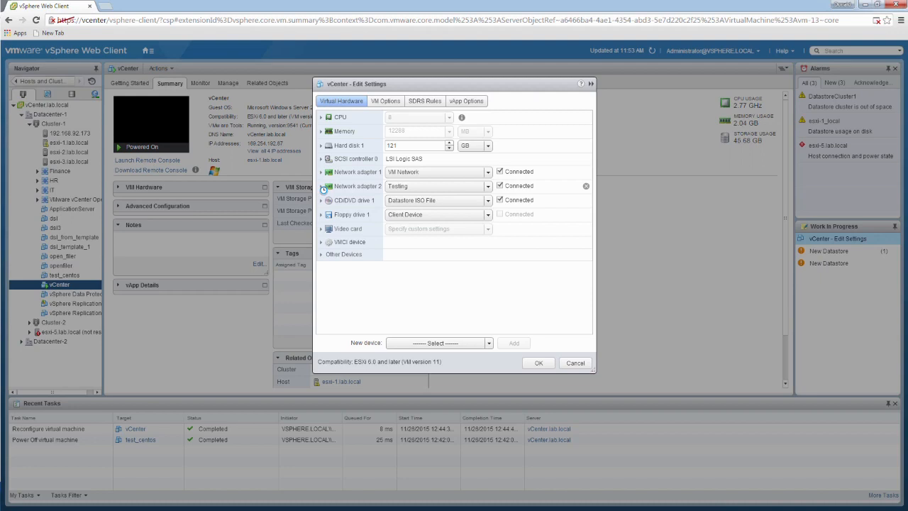
{"action": "left_click", "coordinate": [321, 186]}
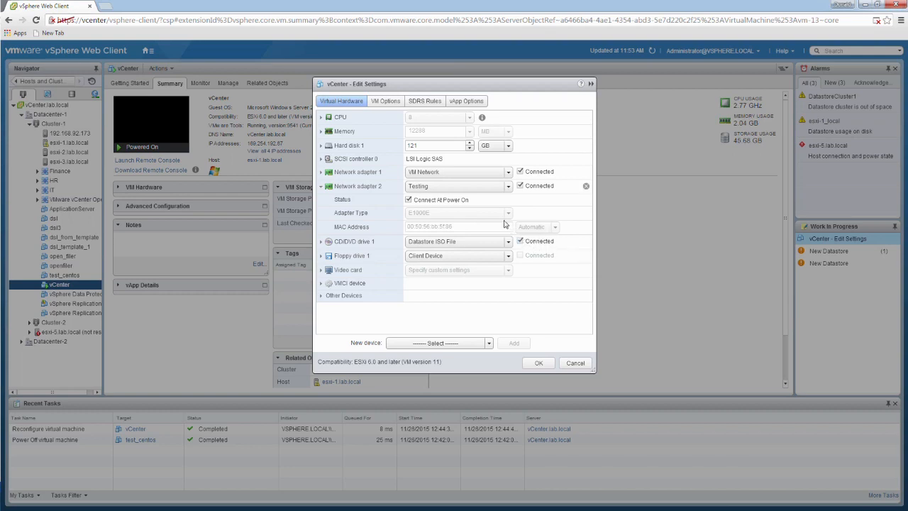
{"action": "left_click", "coordinate": [545, 362]}
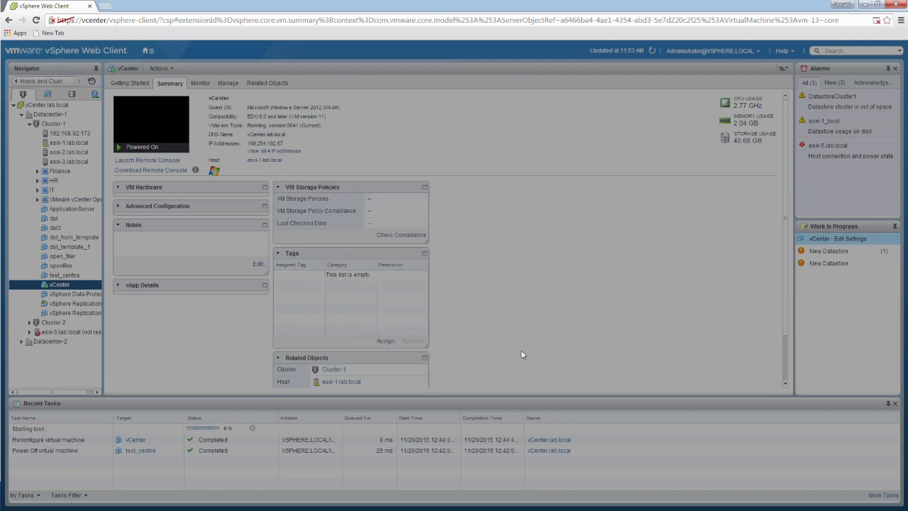
Turn off Connect At Power On for the vCenter virtual machine's Network adapter 2 and save the change
{"action": "right_click", "coordinate": [76, 287]}
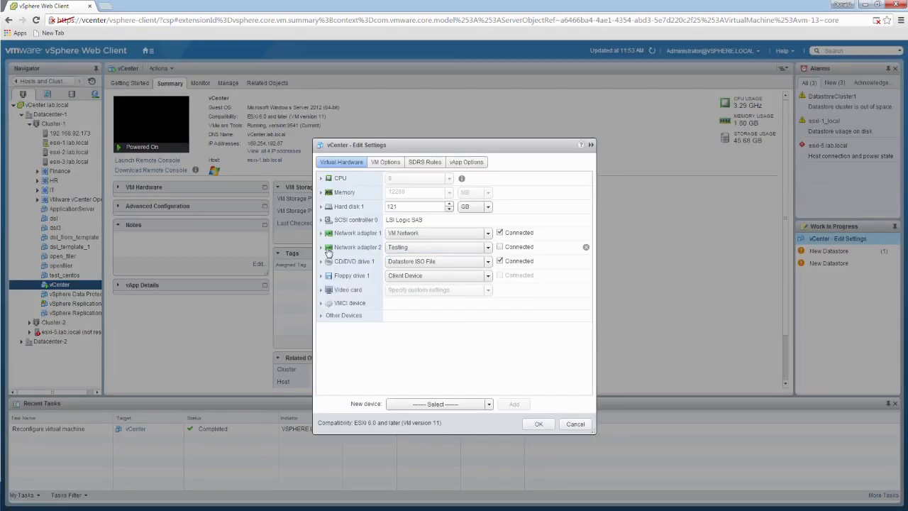
{"action": "left_click", "coordinate": [325, 249]}
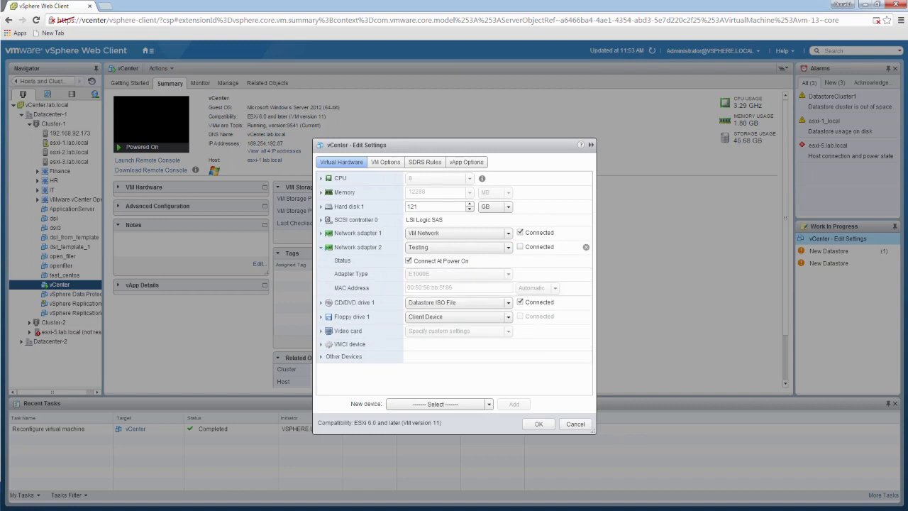
{"action": "left_click", "coordinate": [408, 260]}
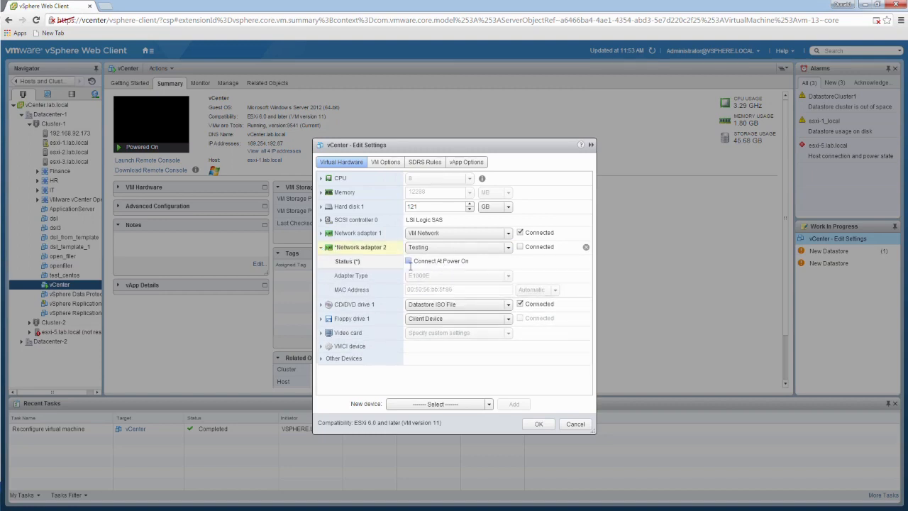
{"action": "left_click", "coordinate": [541, 425]}
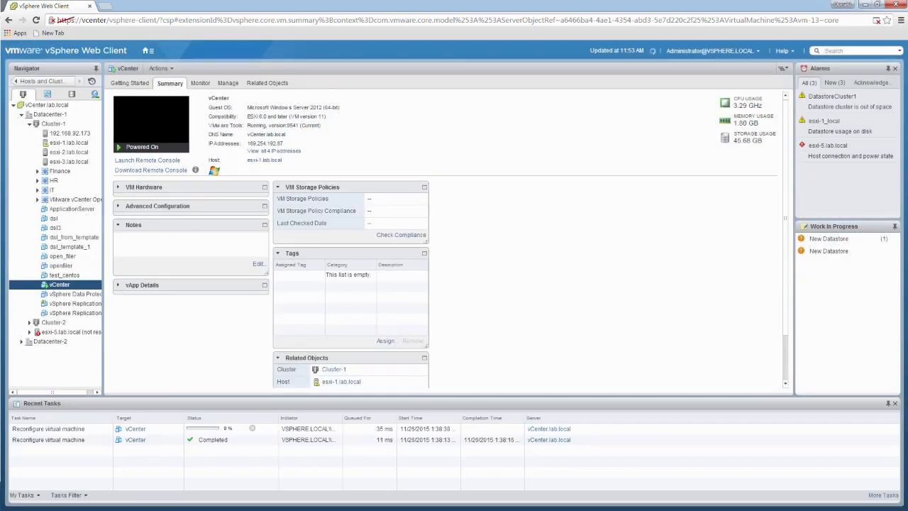
Add a new Network device in the settings of the vCenter virtual machine
{"action": "right_click", "coordinate": [71, 290]}
{"action": "left_click", "coordinate": [191, 200]}
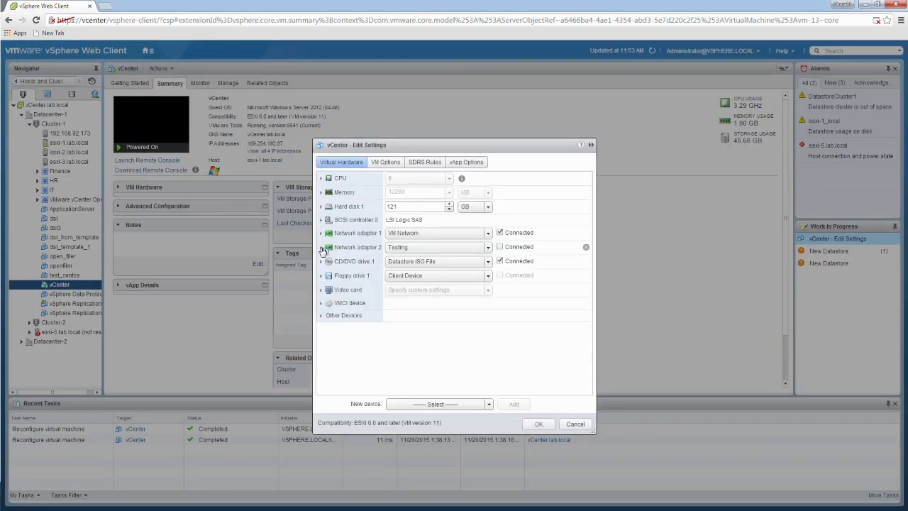
{"action": "left_click", "coordinate": [321, 247]}
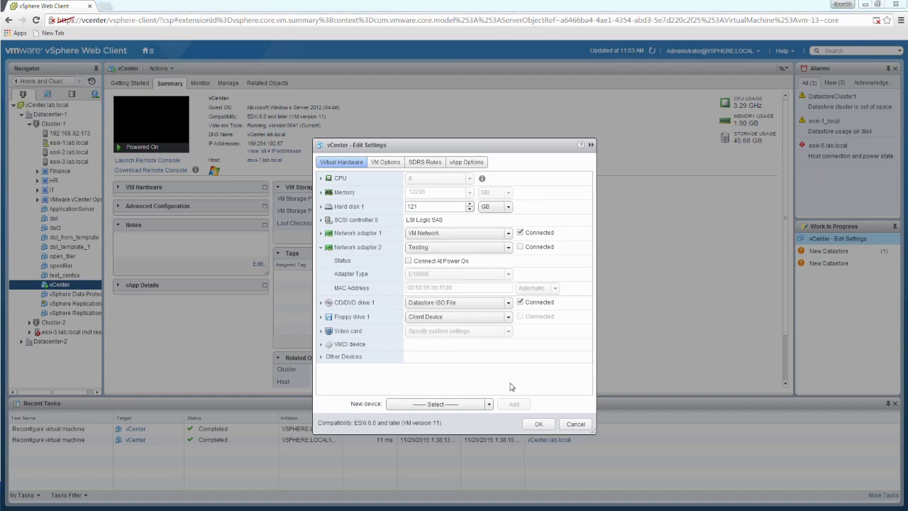
{"action": "left_click", "coordinate": [488, 405]}
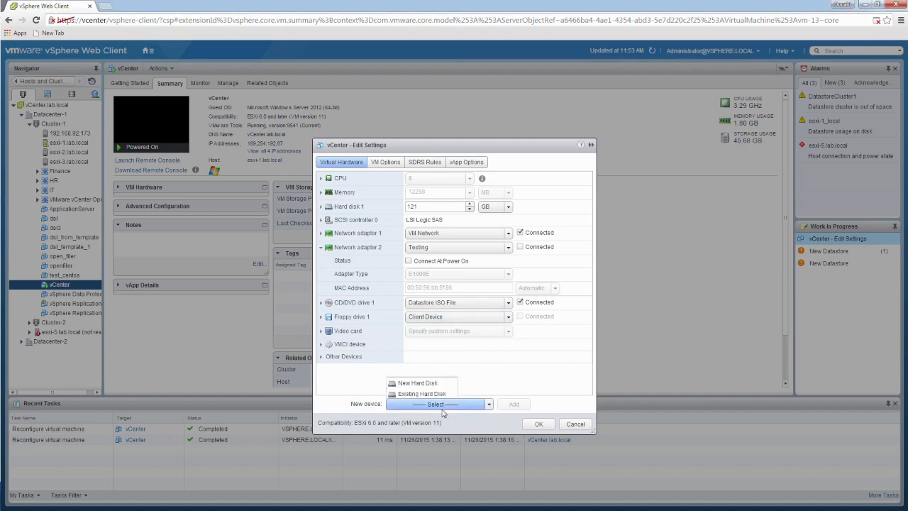
{"action": "left_click", "coordinate": [416, 229]}
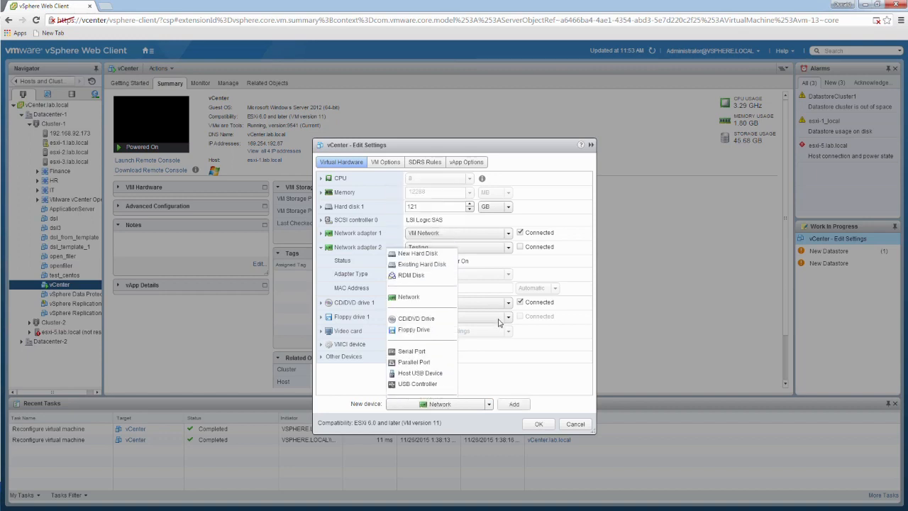
{"action": "left_click", "coordinate": [513, 404]}
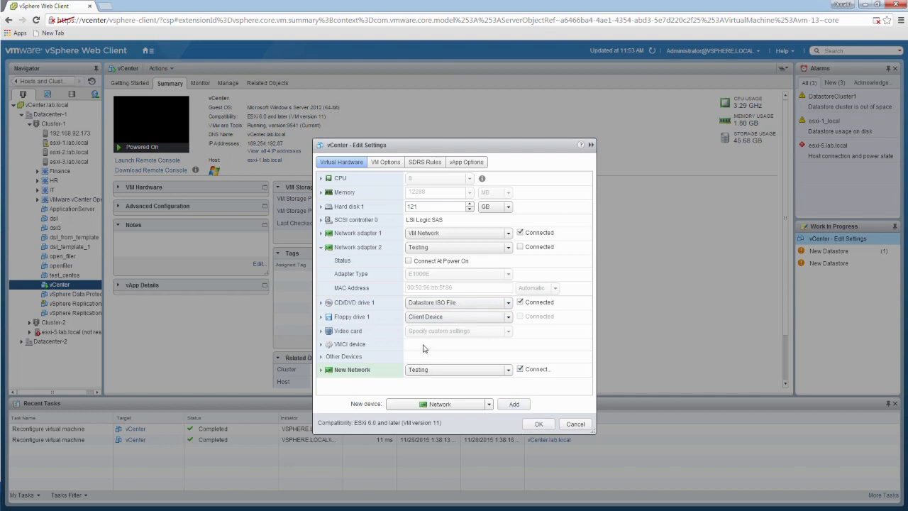
Set the MAC address assignment of the new network adapter to Manual
{"action": "left_click", "coordinate": [321, 370]}
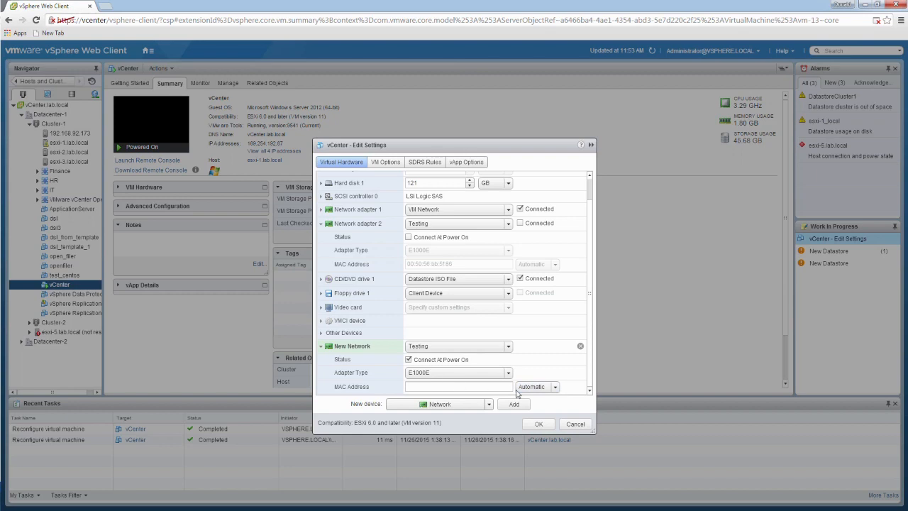
{"action": "left_click", "coordinate": [557, 388]}
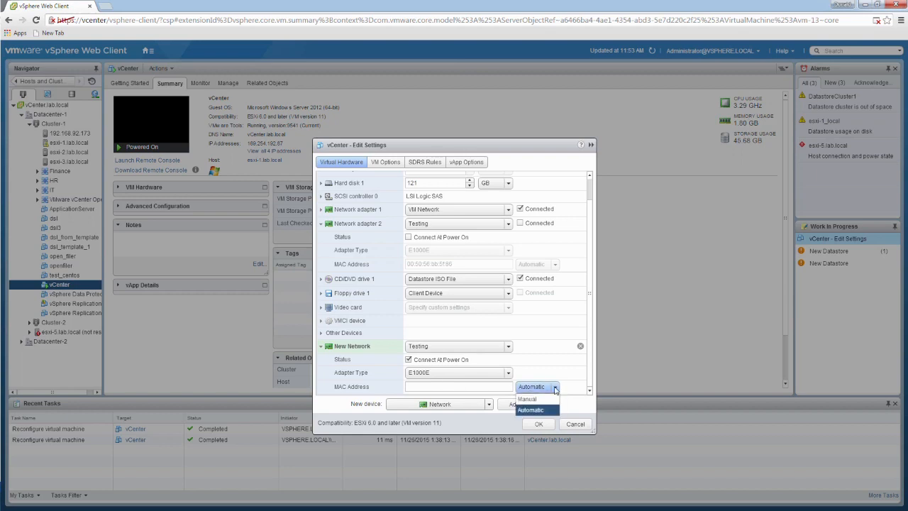
{"action": "left_click", "coordinate": [534, 400]}
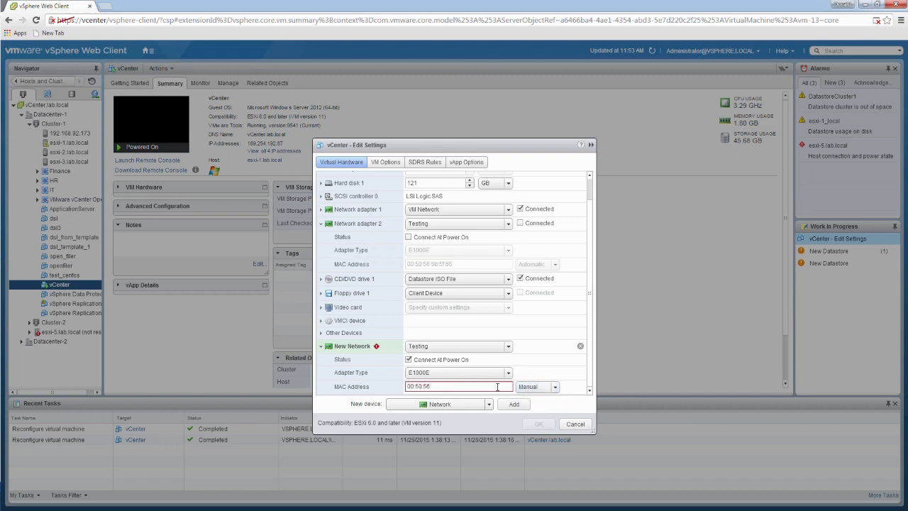
Return the new network adapter's MAC address assignment to Automatic and discard the pending settings of the vCenter virtual machine
{"action": "mouse_move", "coordinate": [450, 387]}
{"action": "type", "text": ":"}
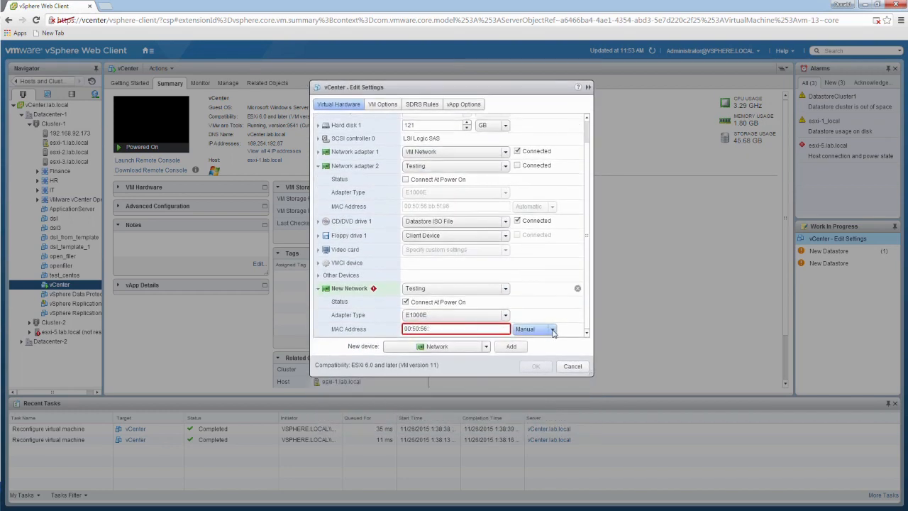
{"action": "left_click", "coordinate": [549, 330]}
{"action": "left_click", "coordinate": [532, 353]}
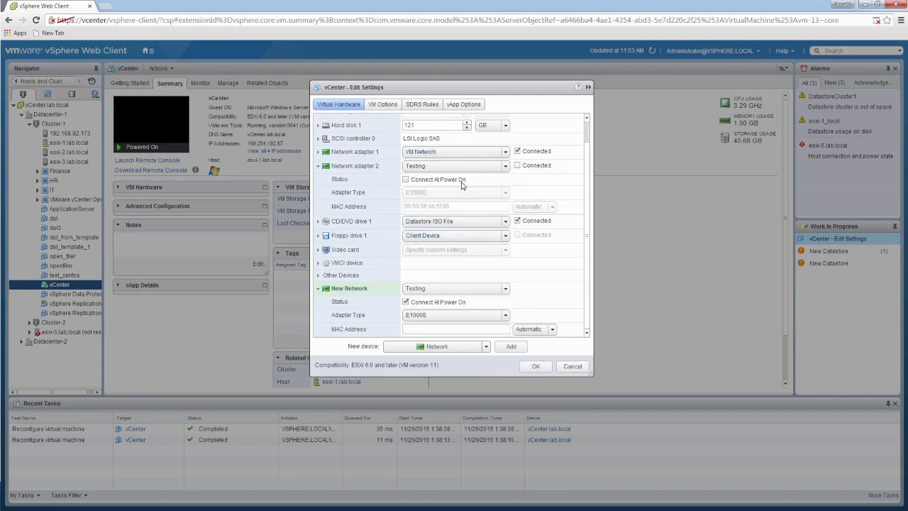
{"action": "left_click", "coordinate": [574, 365]}
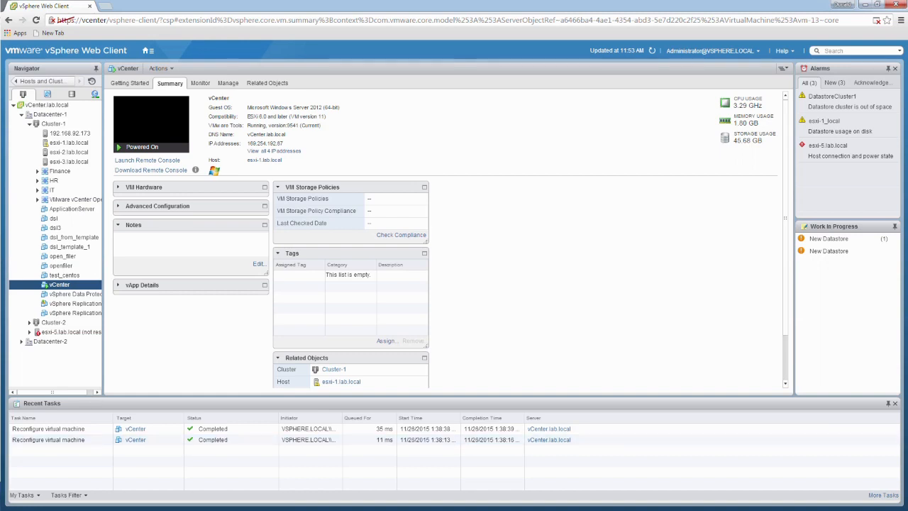
Switch to WinSCP and open the vCenter.vmx file in its editor
{"action": "key", "text": "alt+Tab"}
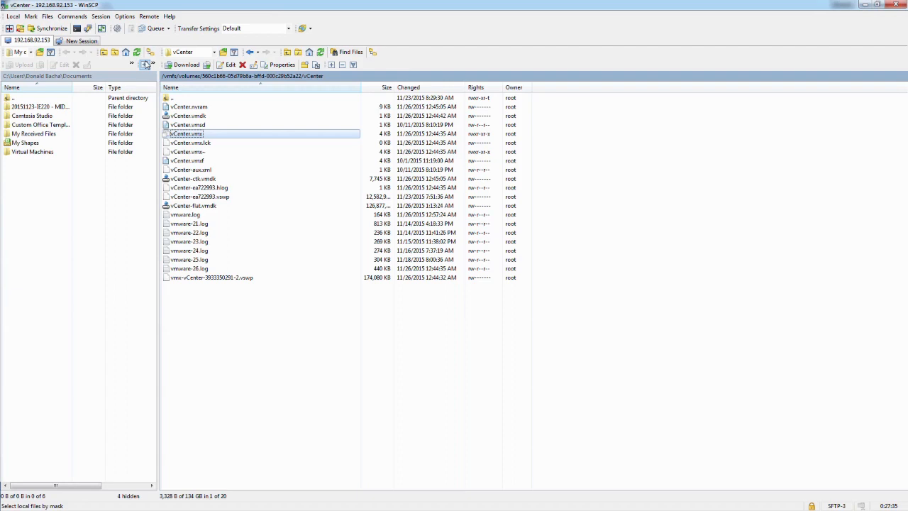
{"action": "left_click", "coordinate": [334, 353]}
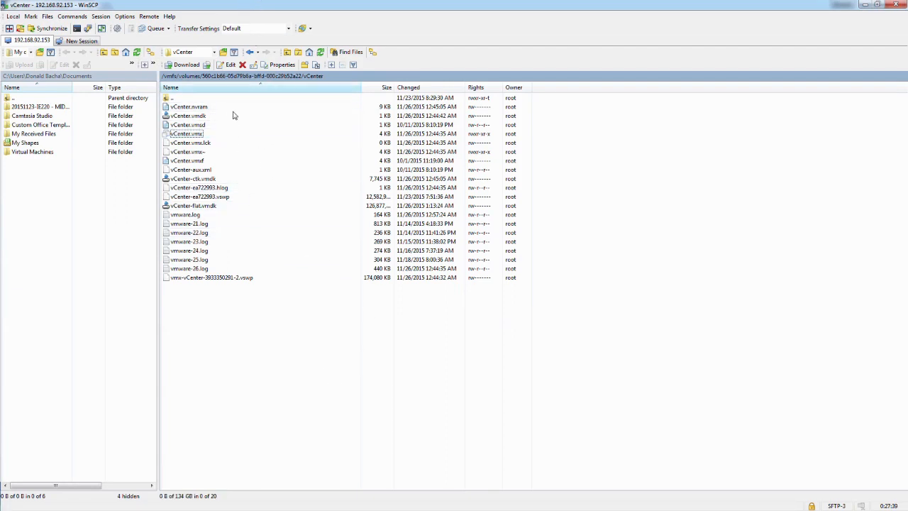
{"action": "left_click", "coordinate": [199, 135]}
{"action": "right_click", "coordinate": [199, 136]}
{"action": "left_click", "coordinate": [225, 151]}
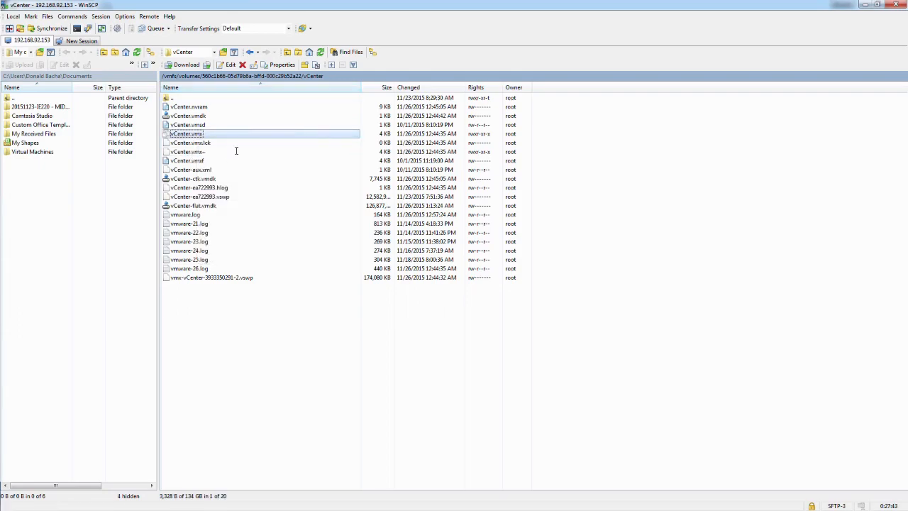
Examine the generated MAC address entries of ethernet1 and ethernet0 in vCenter.vmx, then minimize the editor and WinSCP
{"action": "left_click", "coordinate": [446, 288]}
{"action": "scroll", "coordinate": [391, 291], "scroll_direction": "down", "scroll_amount": 9}
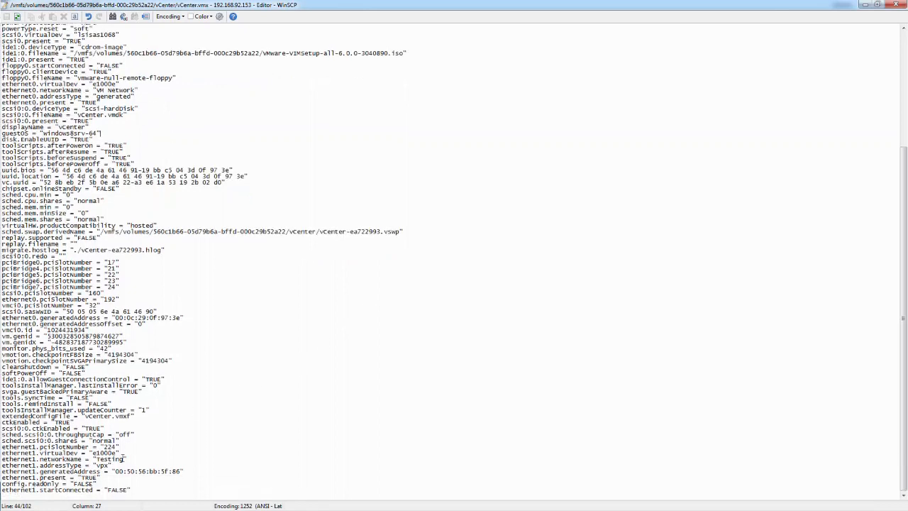
{"action": "left_click_drag", "start_coordinate": [186, 471], "coordinate": [121, 474]}
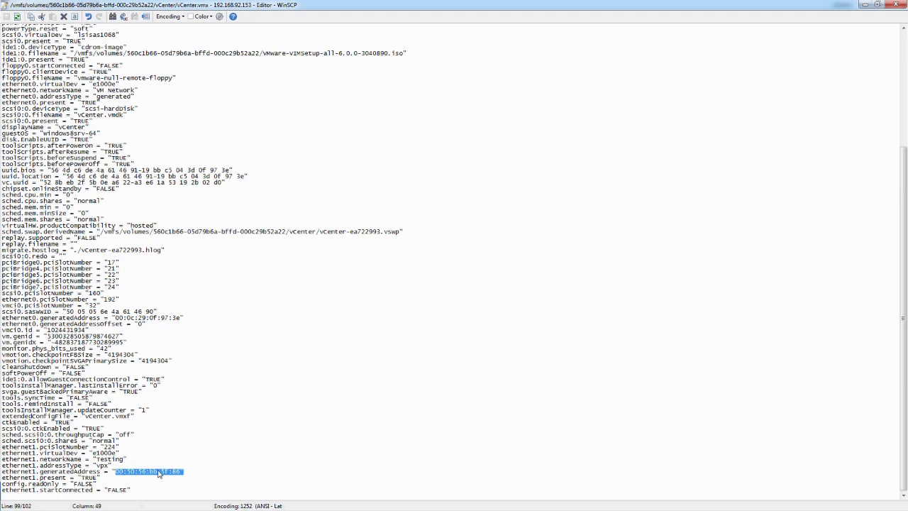
{"action": "left_click", "coordinate": [194, 472]}
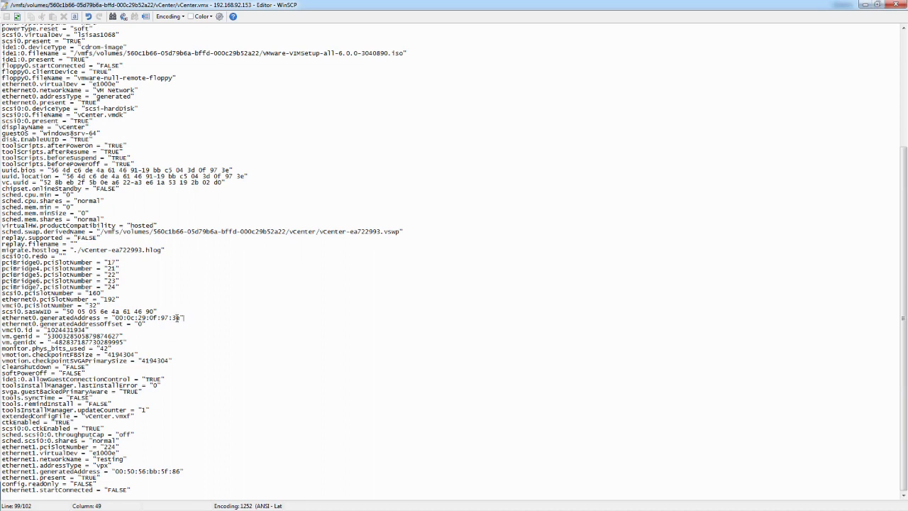
{"action": "left_click_drag", "start_coordinate": [183, 318], "coordinate": [117, 319]}
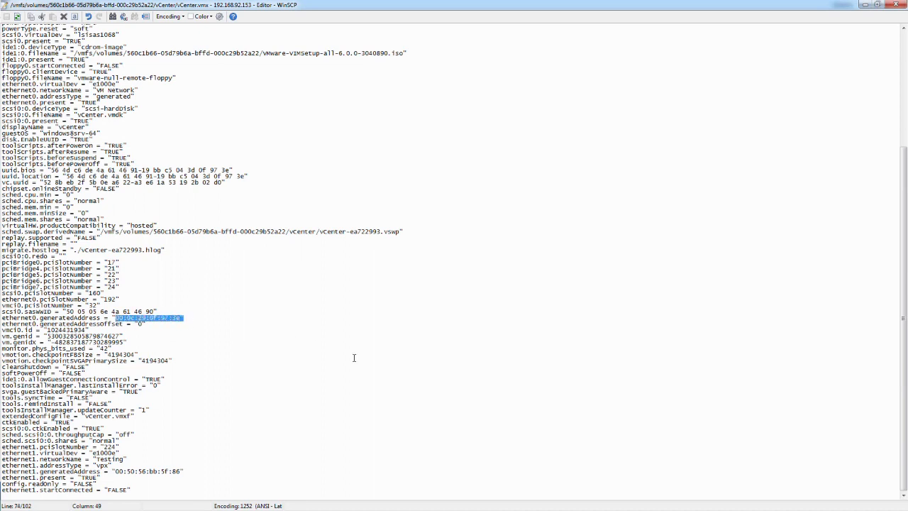
{"action": "left_click", "coordinate": [867, 6]}
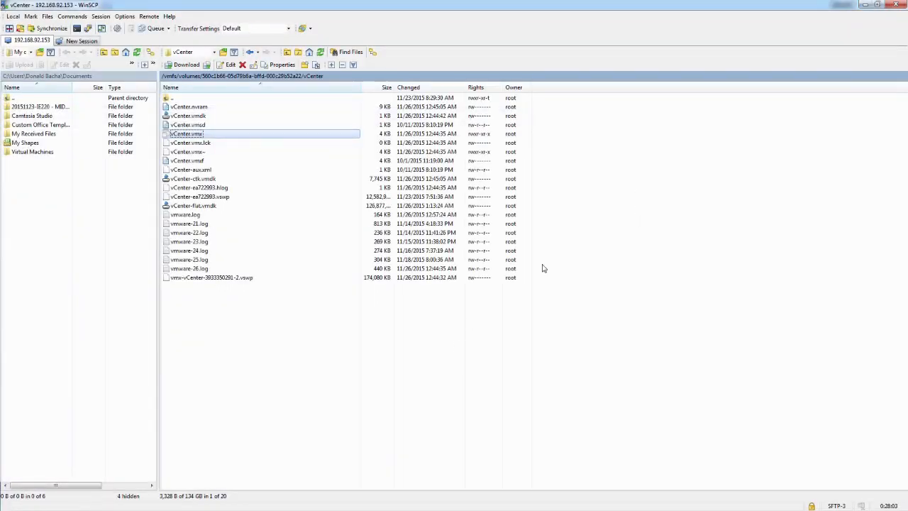
{"action": "left_click", "coordinate": [865, 4]}
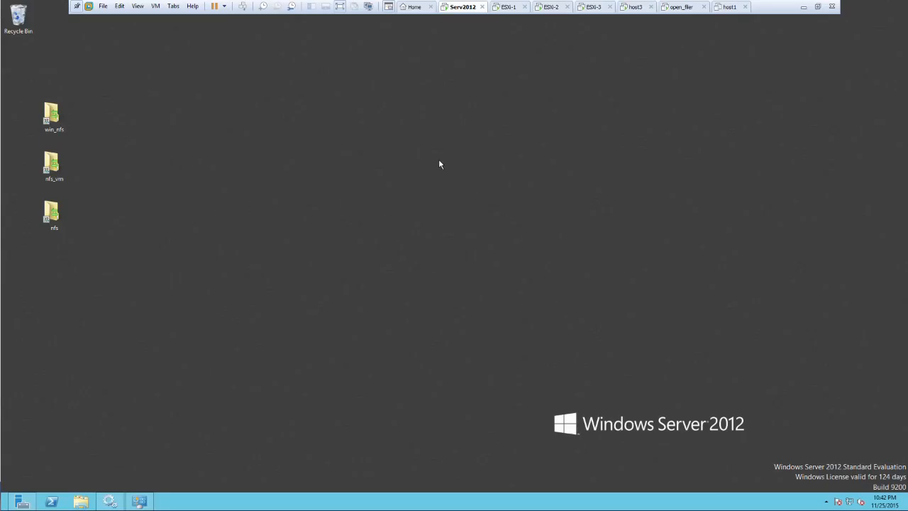
Open the Network and Sharing Center on the Windows Server 2012 machine and show its network adapters
{"action": "right_click", "coordinate": [852, 502]}
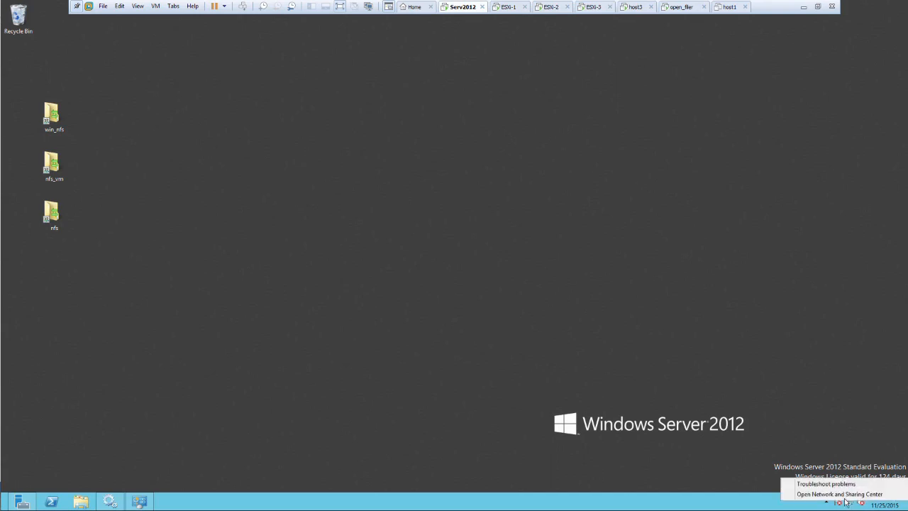
{"action": "left_click", "coordinate": [839, 494]}
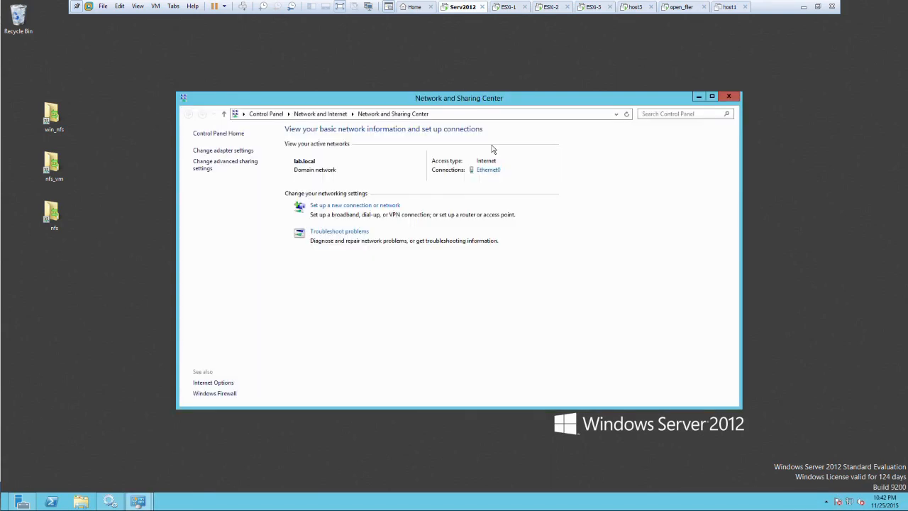
{"action": "left_click", "coordinate": [207, 151]}
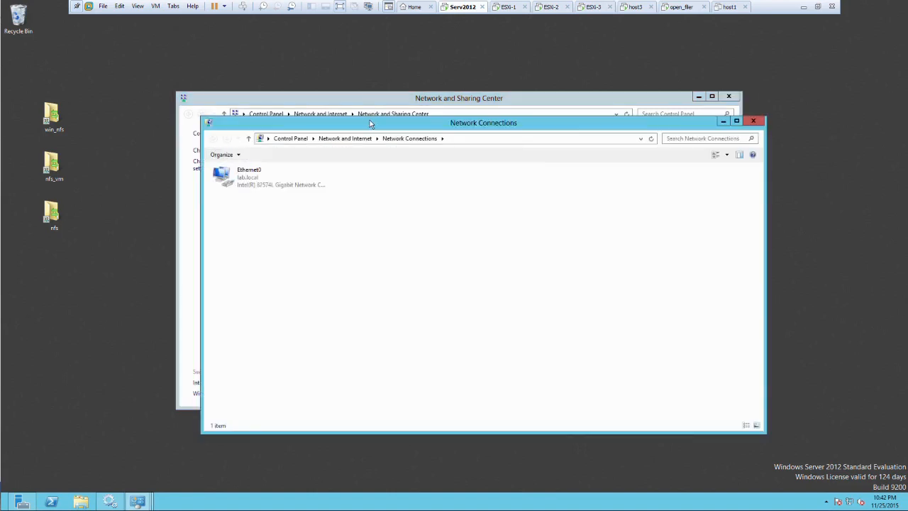
View the connection details of the Ethernet0 adapter, including its physical address, and close them
{"action": "left_click", "coordinate": [261, 179]}
{"action": "right_click", "coordinate": [261, 179]}
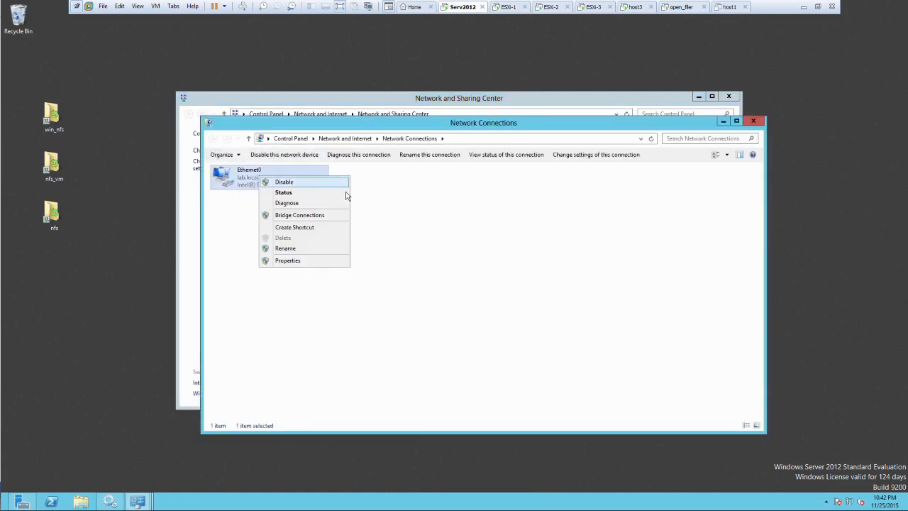
{"action": "left_click", "coordinate": [318, 196]}
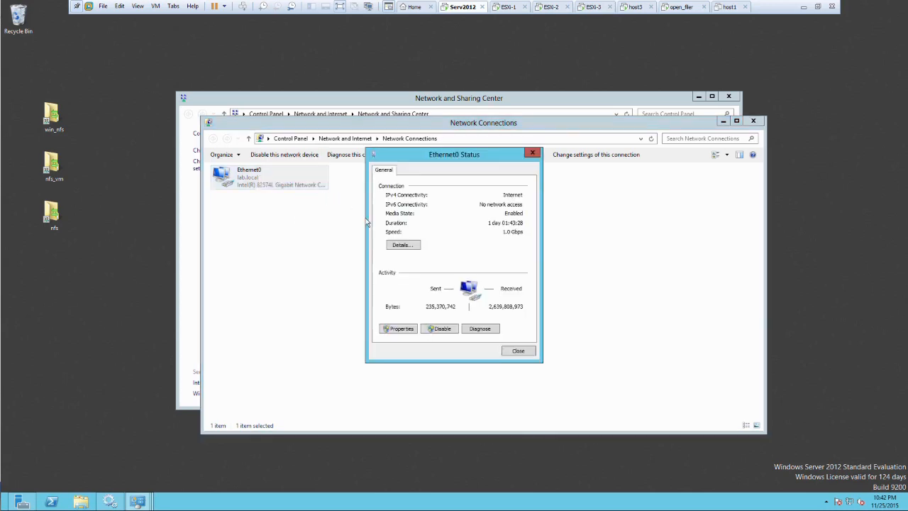
{"action": "left_click", "coordinate": [403, 245]}
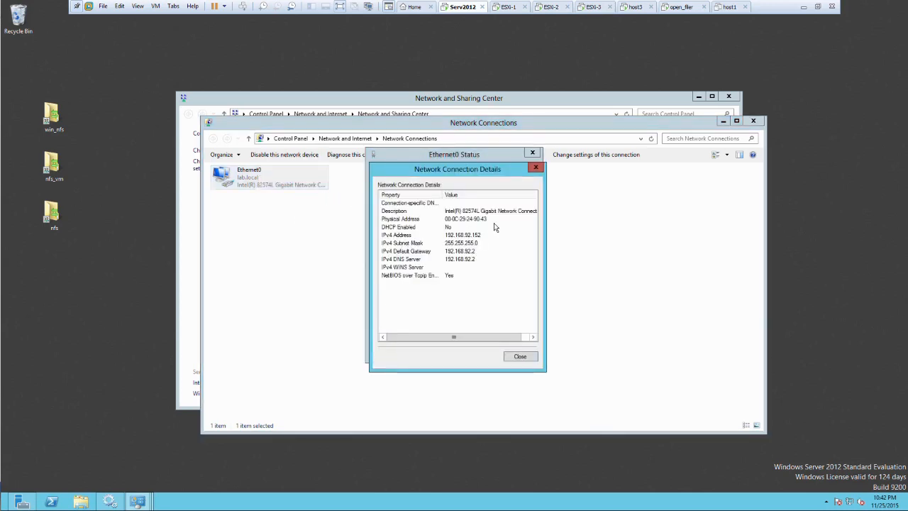
{"action": "left_click", "coordinate": [519, 358]}
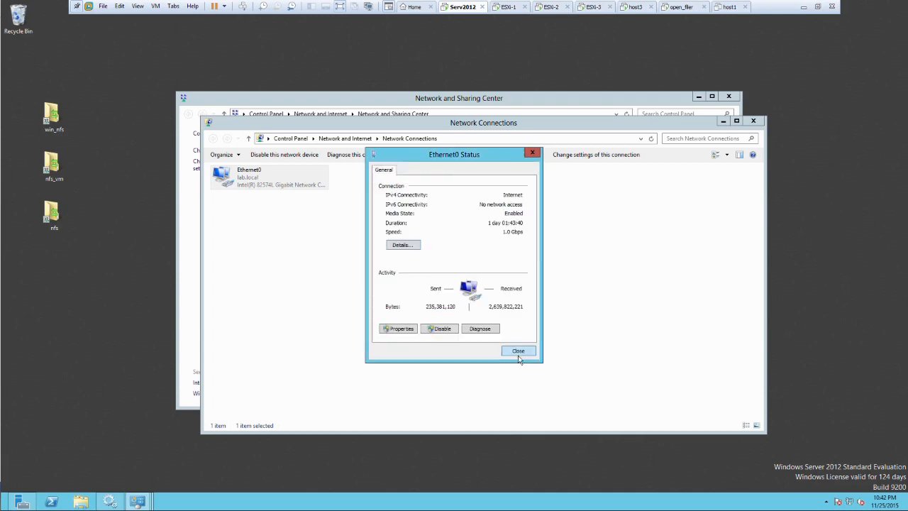
Inspect the custom value option of the Ethernet0 adapter's Locally Administered Address property, then cancel and close the adapter's status
{"action": "left_click", "coordinate": [402, 330]}
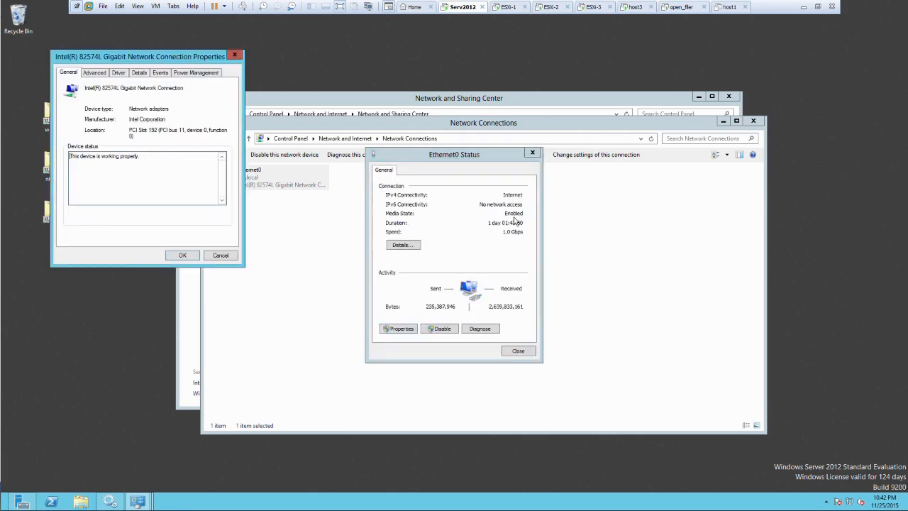
{"action": "left_click_drag", "start_coordinate": [169, 56], "coordinate": [313, 115]}
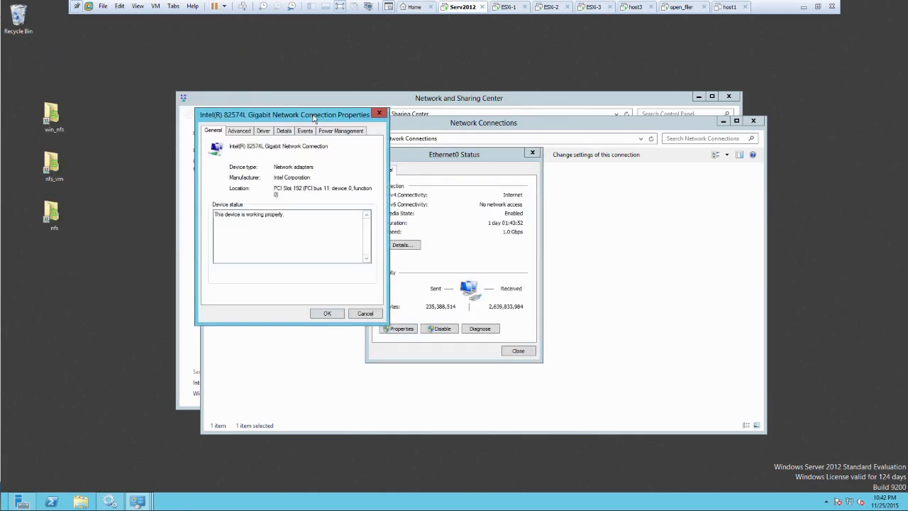
{"action": "left_click", "coordinate": [243, 136]}
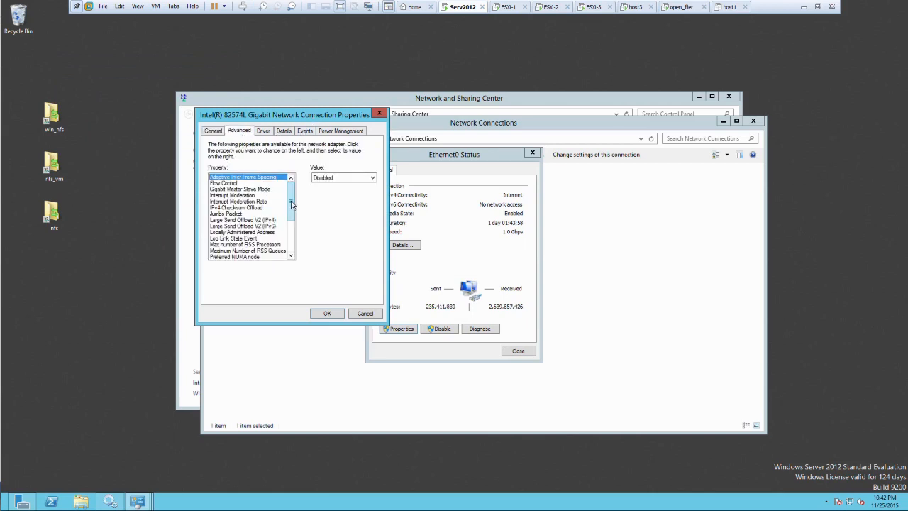
{"action": "left_click_drag", "start_coordinate": [292, 205], "coordinate": [291, 209]}
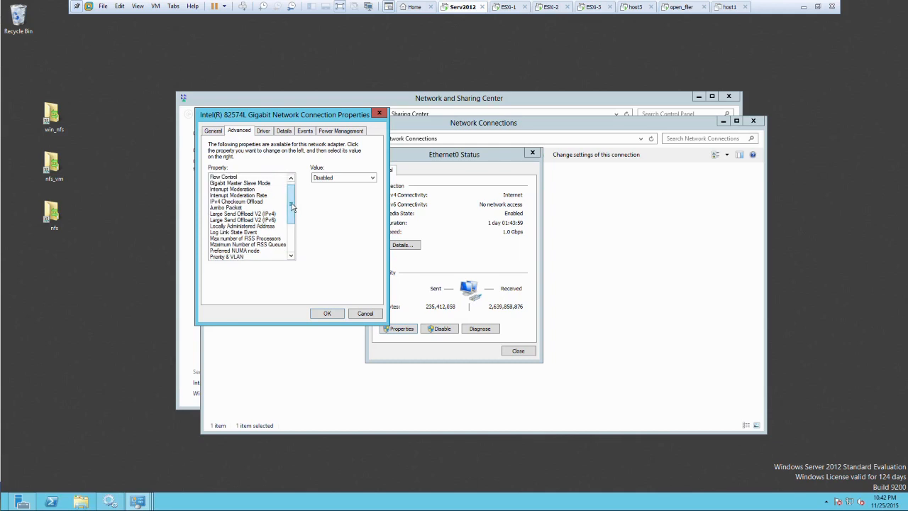
{"action": "left_click", "coordinate": [253, 225]}
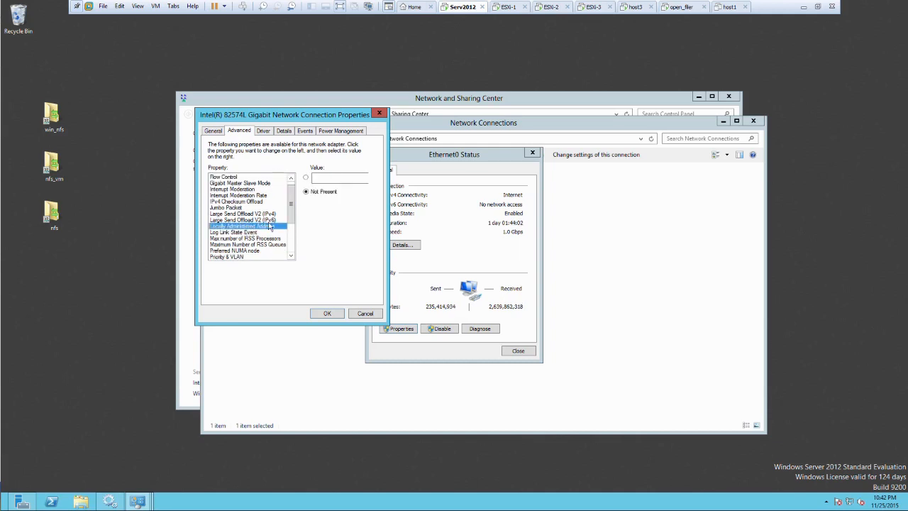
{"action": "left_click", "coordinate": [306, 177]}
{"action": "left_click", "coordinate": [335, 180]}
{"action": "left_click", "coordinate": [365, 314]}
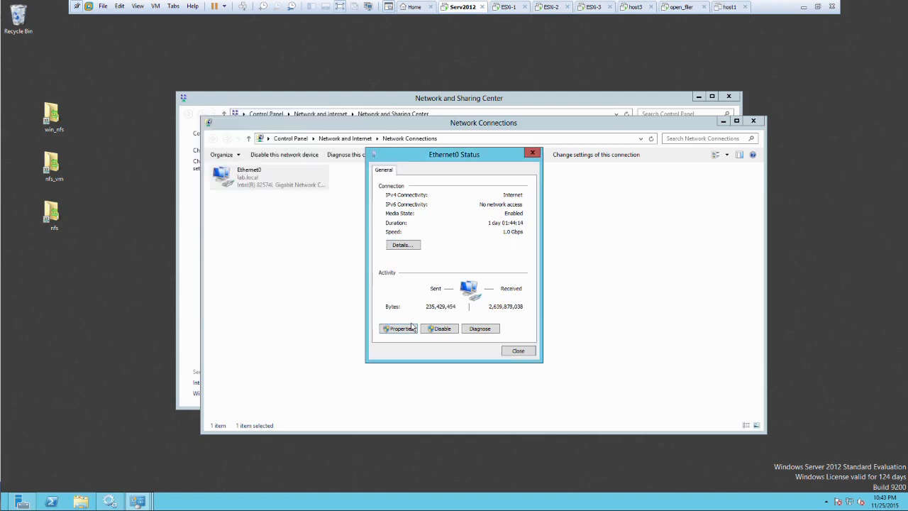
{"action": "left_click", "coordinate": [519, 350]}
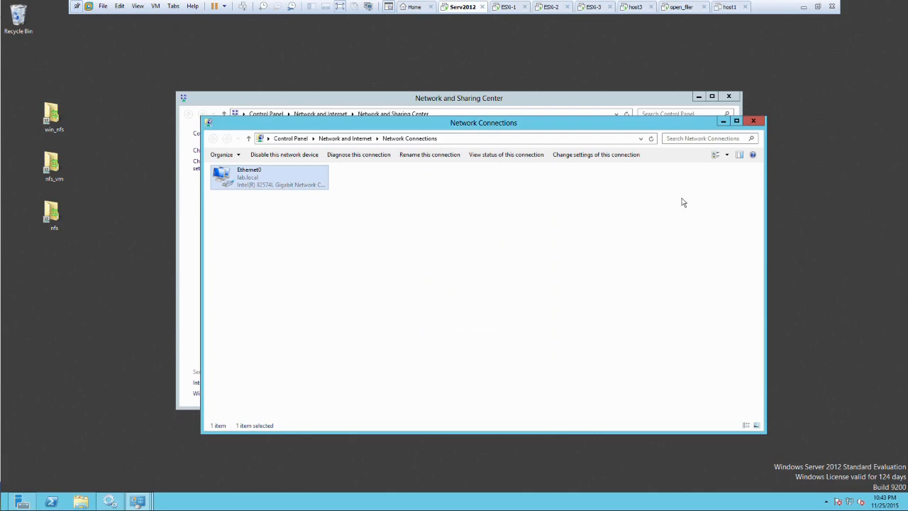
Switch back to the vSphere Web Client and open the security settings of vSwitch0 on esxi-1.lab.local
{"action": "left_click", "coordinate": [803, 7]}
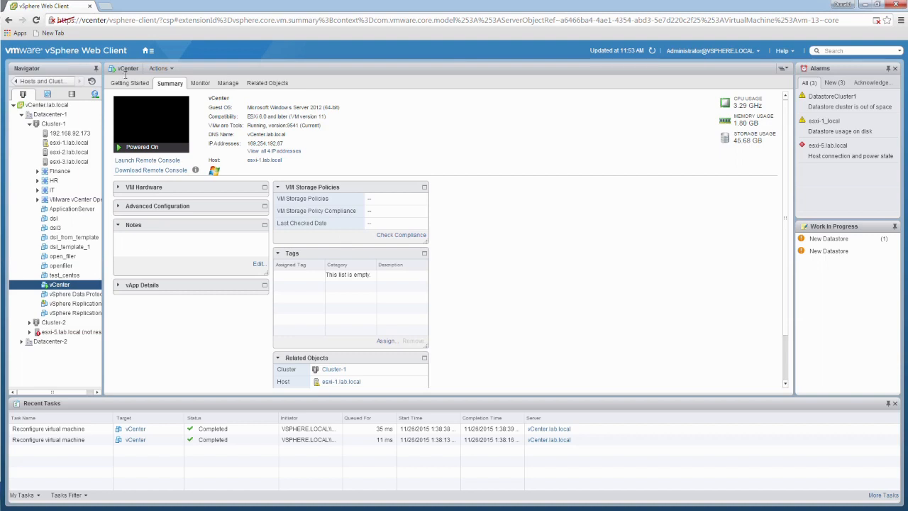
{"action": "left_click", "coordinate": [71, 148]}
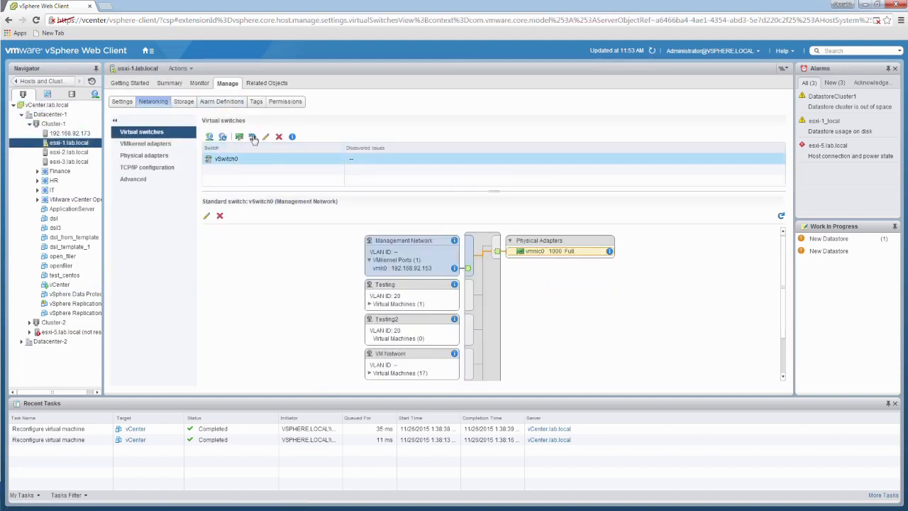
{"action": "left_click", "coordinate": [266, 137]}
{"action": "left_click", "coordinate": [294, 189]}
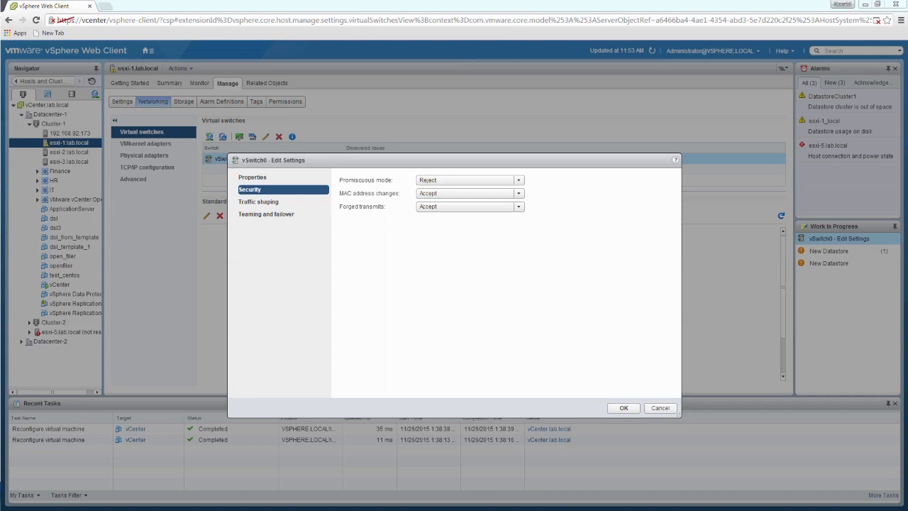
Review the Forged transmits options of vSwitch0 and close its settings without saving
{"action": "left_click", "coordinate": [518, 207]}
{"action": "left_click", "coordinate": [482, 245]}
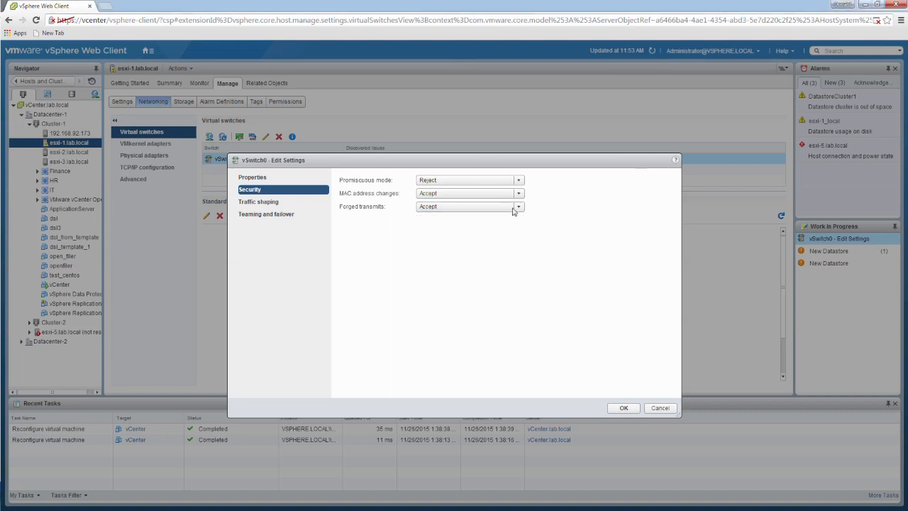
{"action": "left_click", "coordinate": [517, 207]}
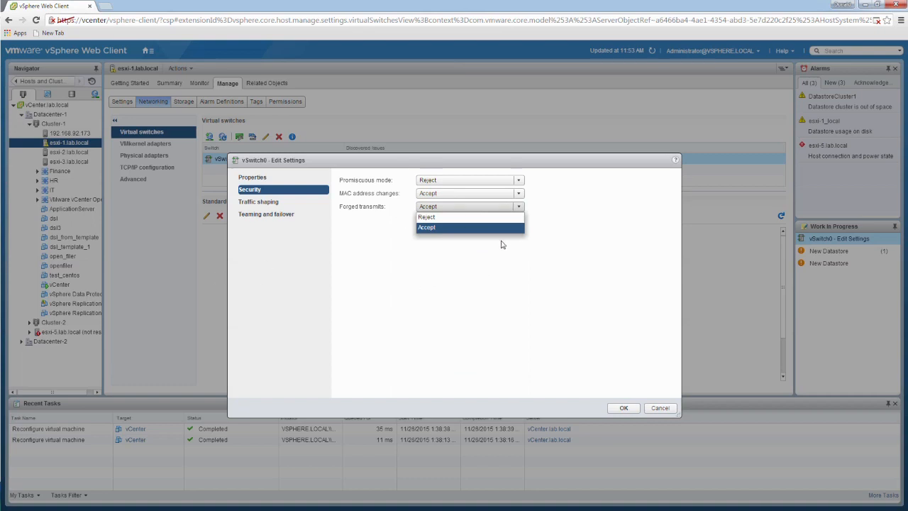
{"action": "left_click", "coordinate": [485, 268]}
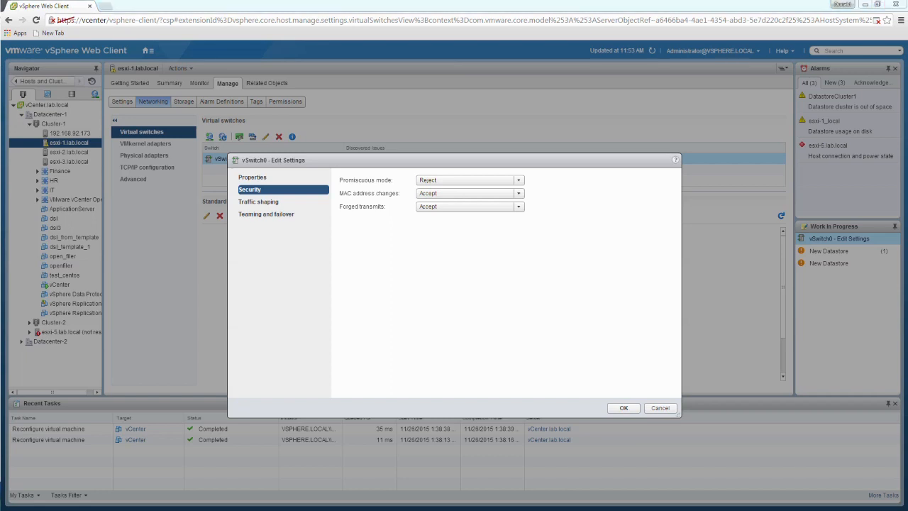
{"action": "left_click", "coordinate": [659, 408]}
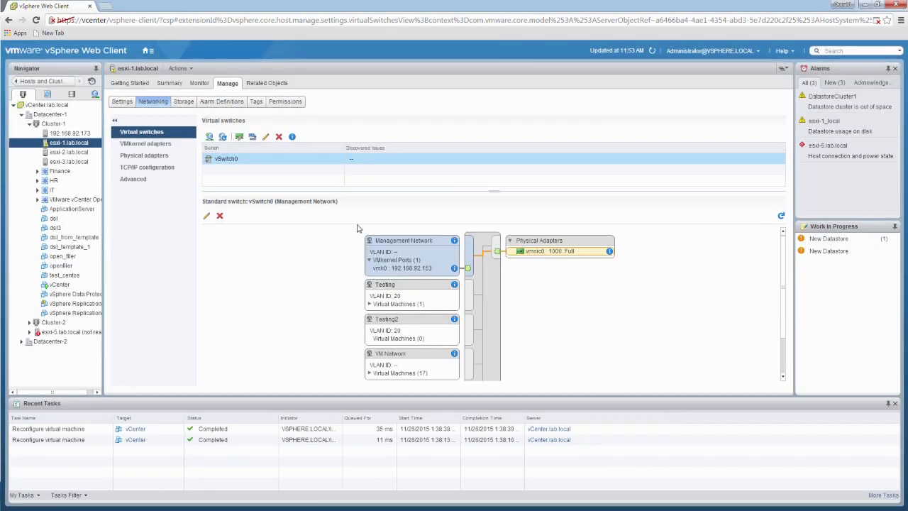
Override the Promiscuous mode policy in the security settings of the Testing port group, leaving it at Reject
{"action": "left_click", "coordinate": [254, 162]}
{"action": "left_click", "coordinate": [388, 290]}
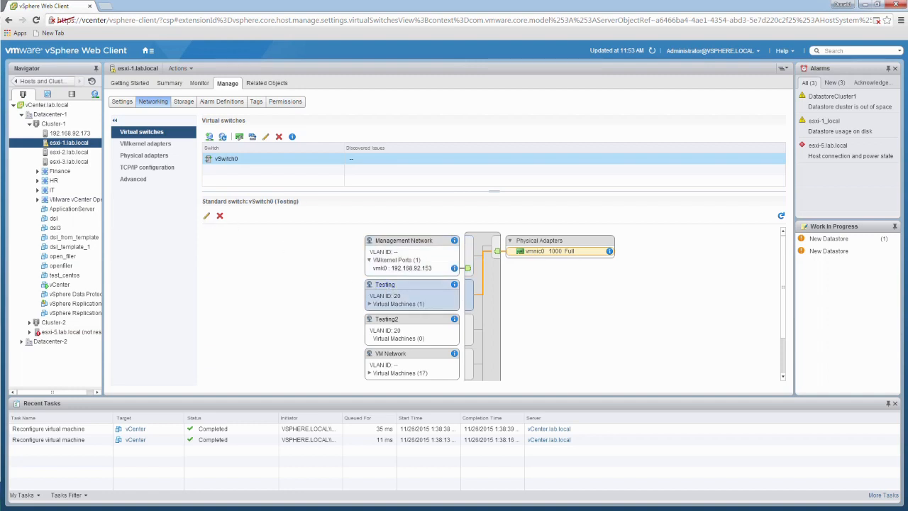
{"action": "left_click", "coordinate": [206, 217]}
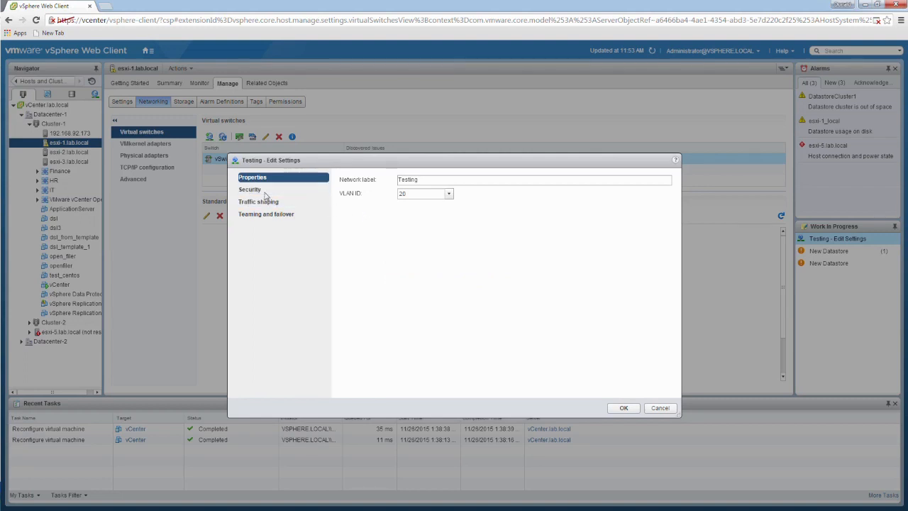
{"action": "left_click", "coordinate": [316, 190]}
{"action": "left_click", "coordinate": [419, 181]}
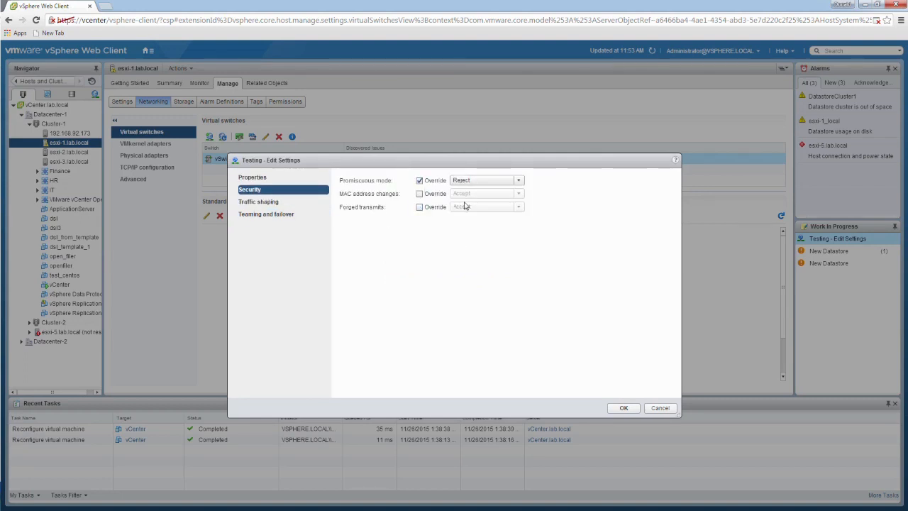
{"action": "left_click", "coordinate": [521, 183]}
{"action": "left_click", "coordinate": [524, 267]}
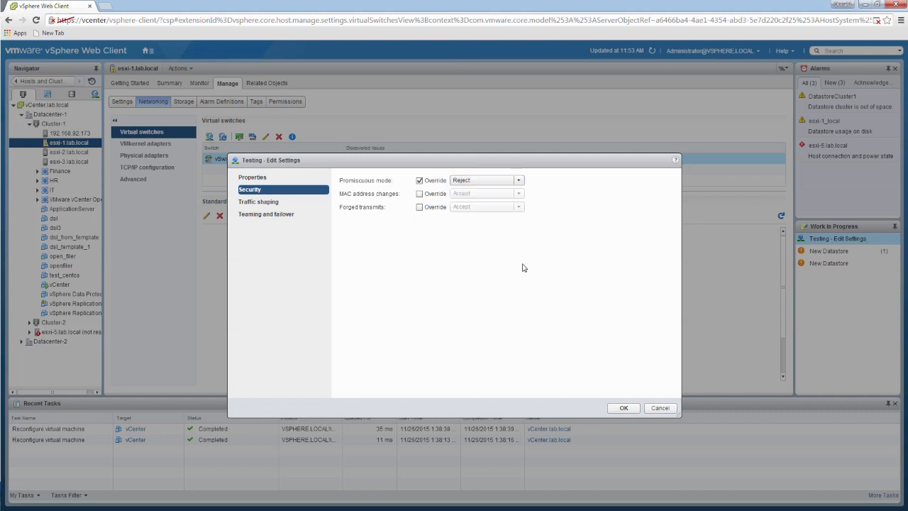